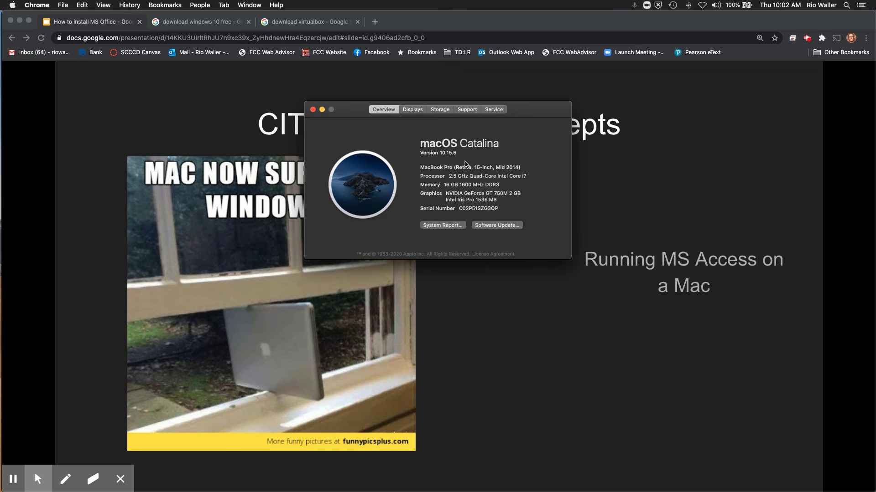
Step: Close the About This Mac window so the CIT-15 Computer Concepts slide is showing
click(313, 110)
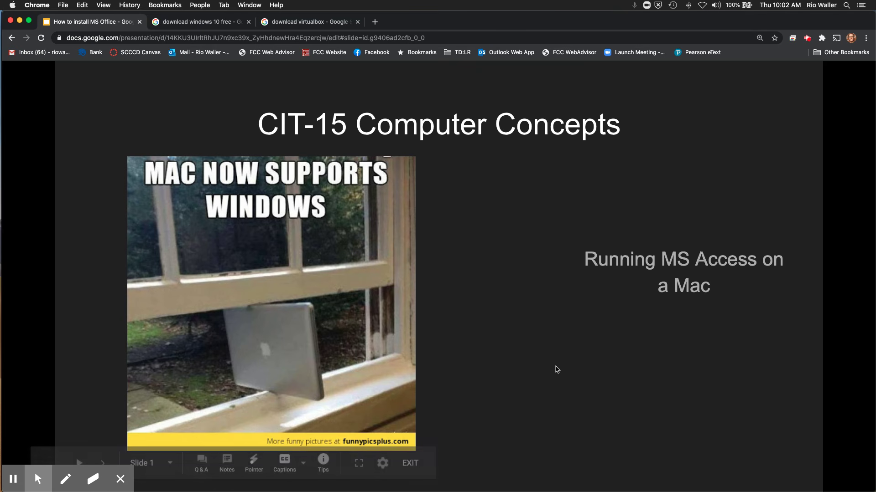
mouse_move(539, 491)
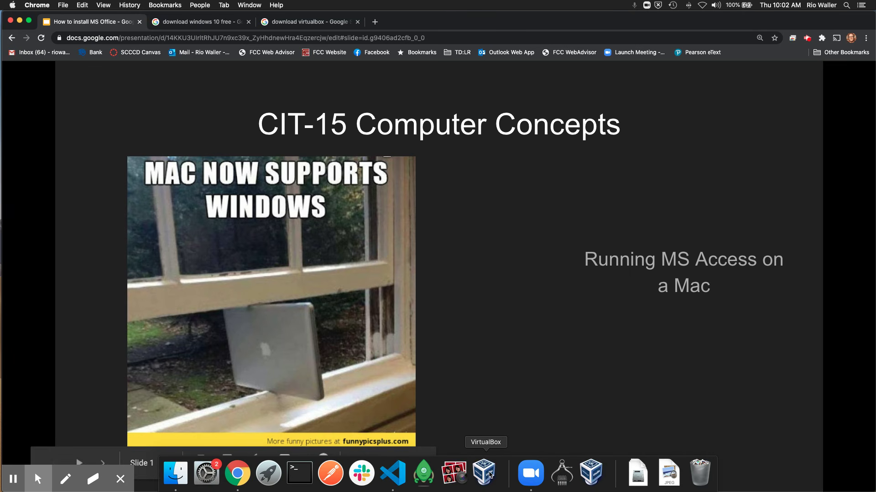
click(488, 474)
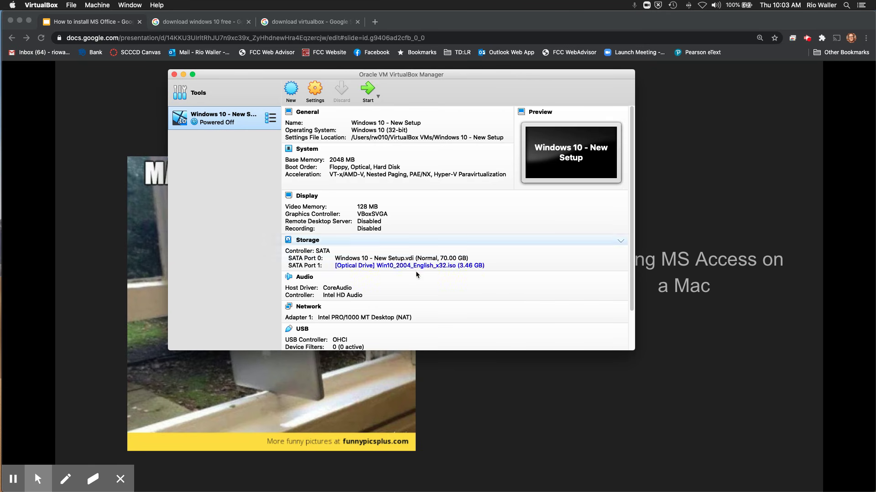
click(173, 75)
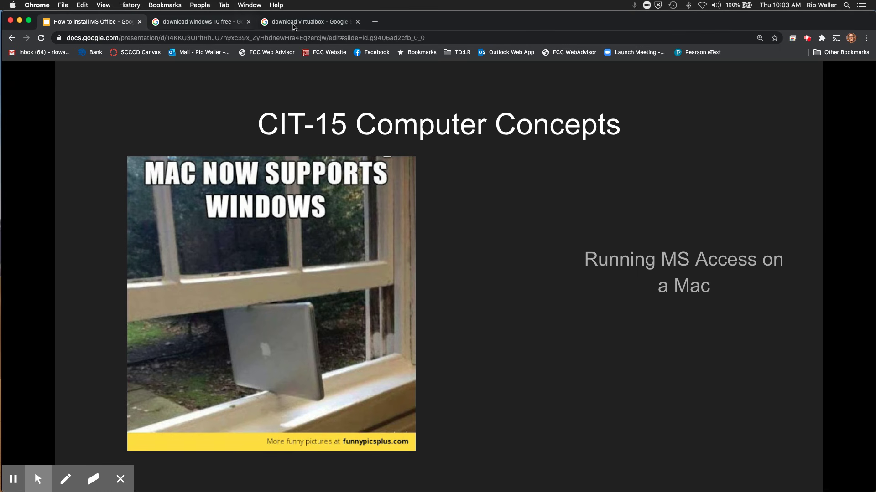
Step: From the 'download windows 10 free' results, go to the Download Windows 10 - Microsoft page
click(204, 26)
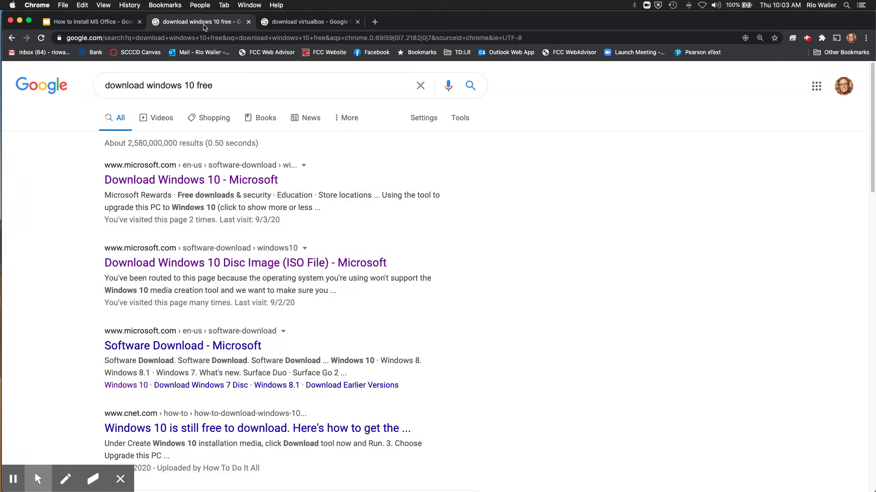
click(229, 86)
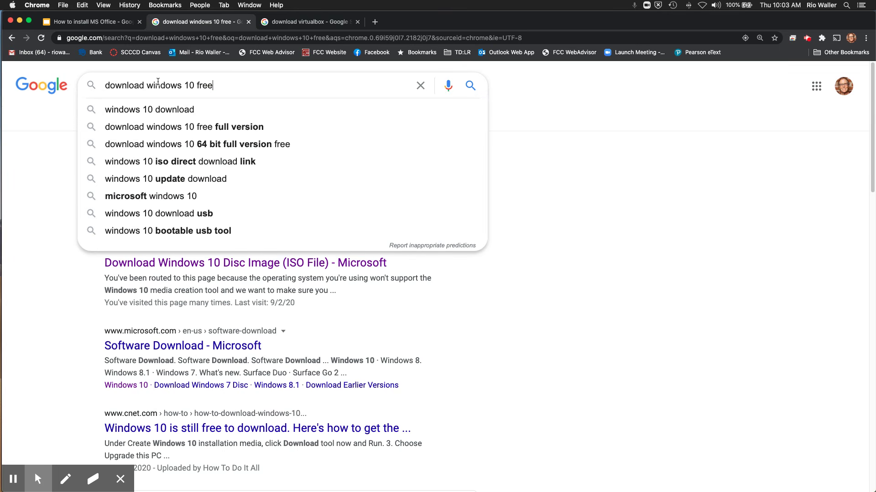
click(632, 208)
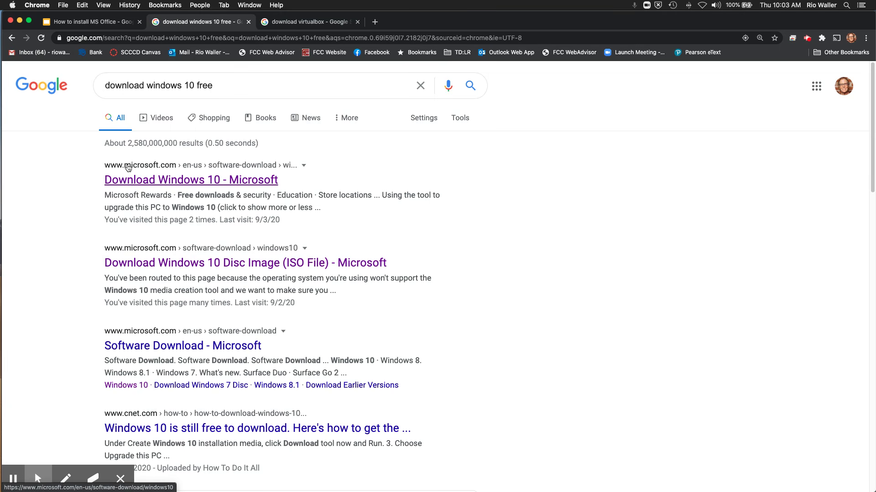
click(180, 181)
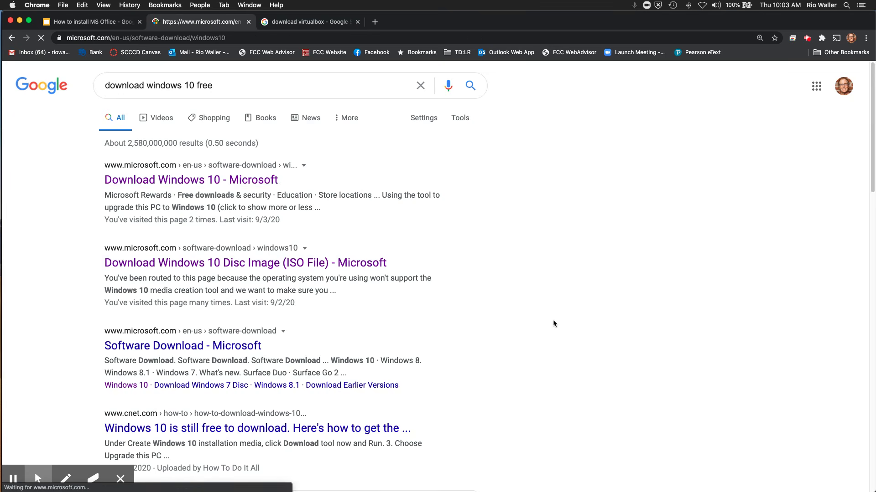
scroll(429, 303, down, 3)
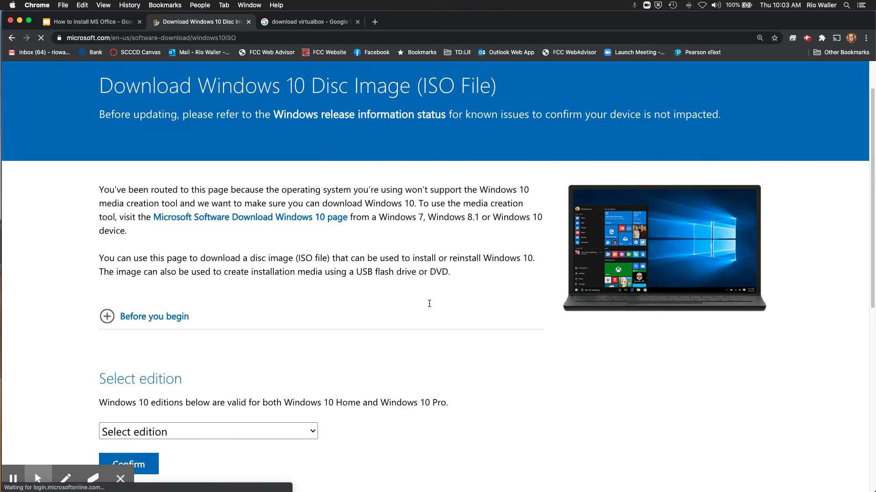
scroll(429, 304, down, 5)
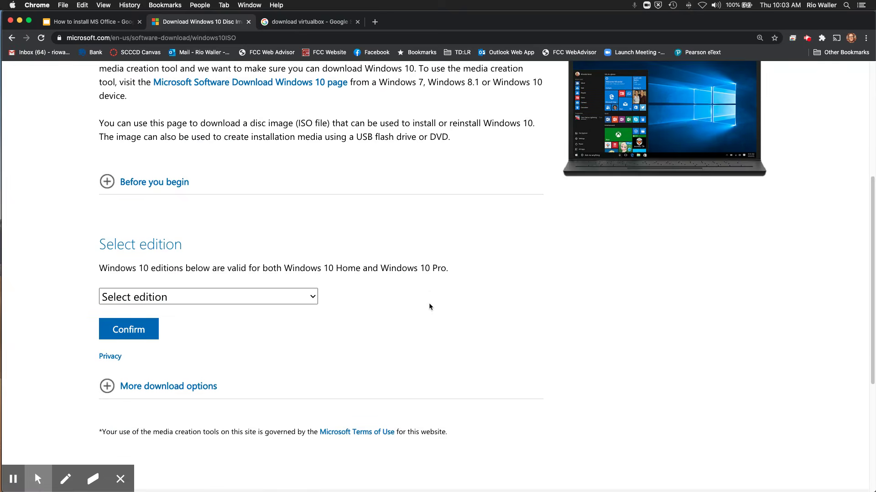
Step: Select Windows 10 as the edition and confirm it
click(182, 298)
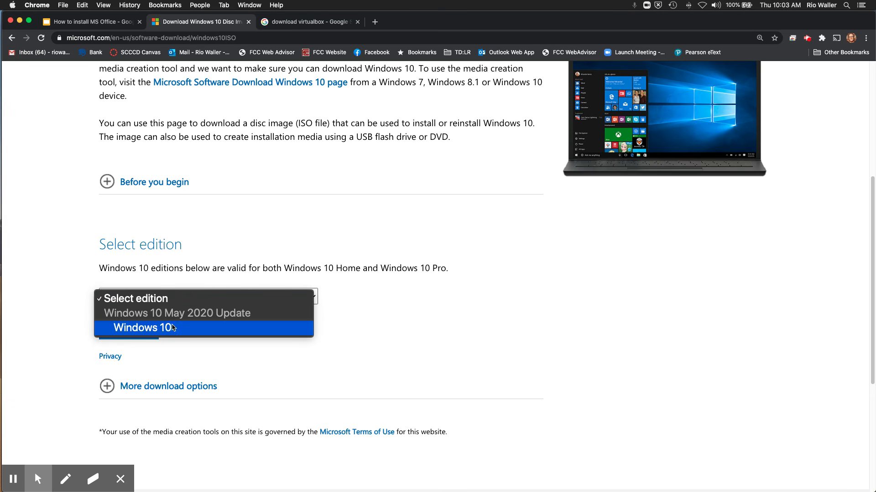
click(328, 324)
scroll(338, 335, down, 1)
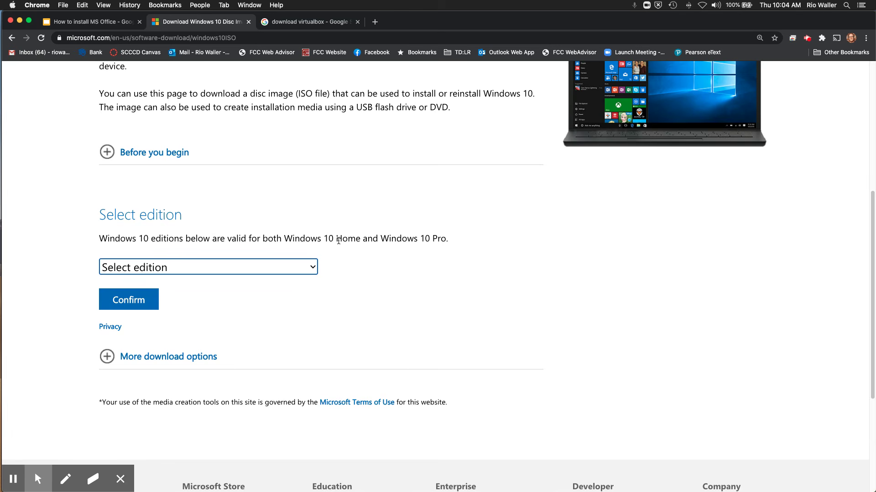
click(201, 265)
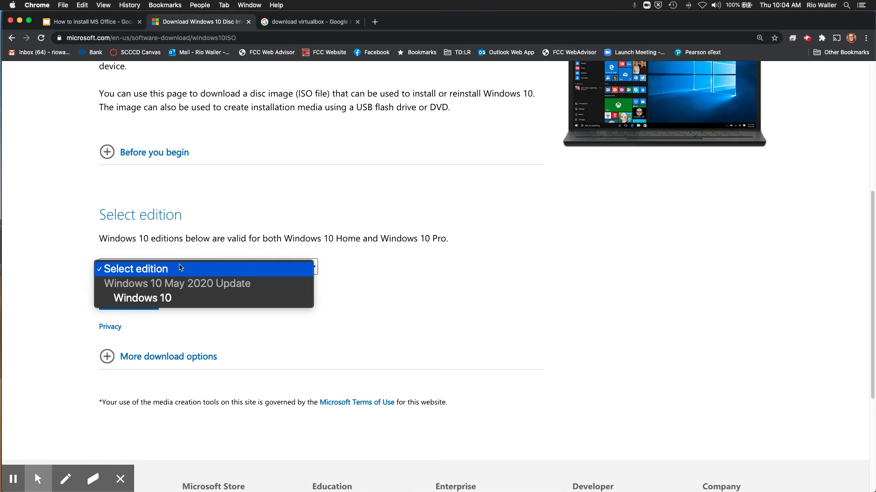
click(169, 298)
click(121, 302)
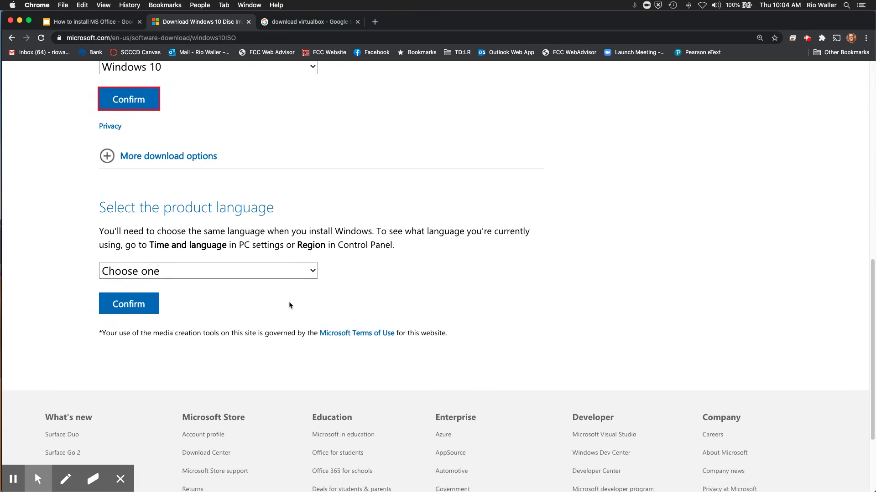
Step: Choose English as the product language and confirm to reveal the 64-bit and 32-bit links
click(147, 284)
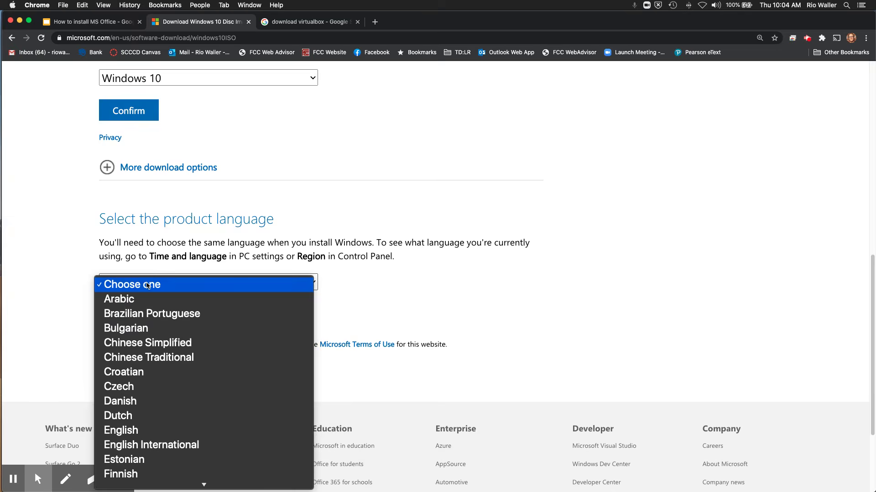
key(e)
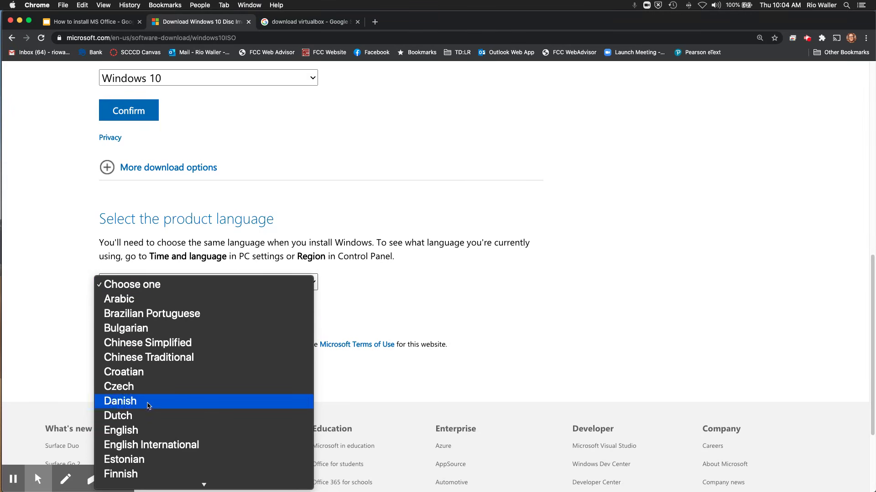
click(151, 430)
click(128, 316)
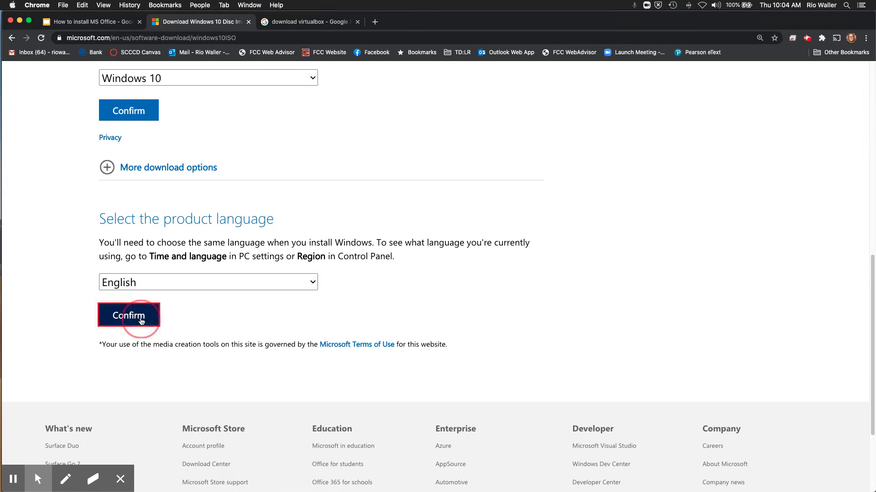
scroll(300, 304, up, 5)
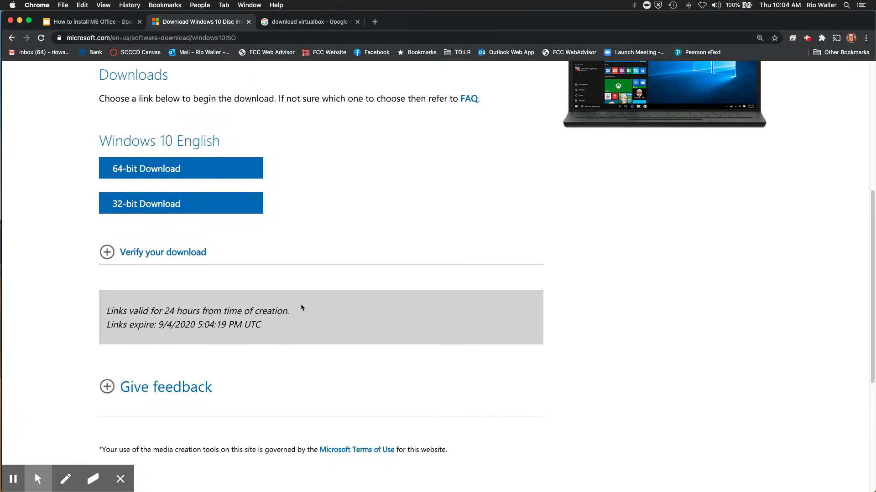
scroll(301, 308, up, 1)
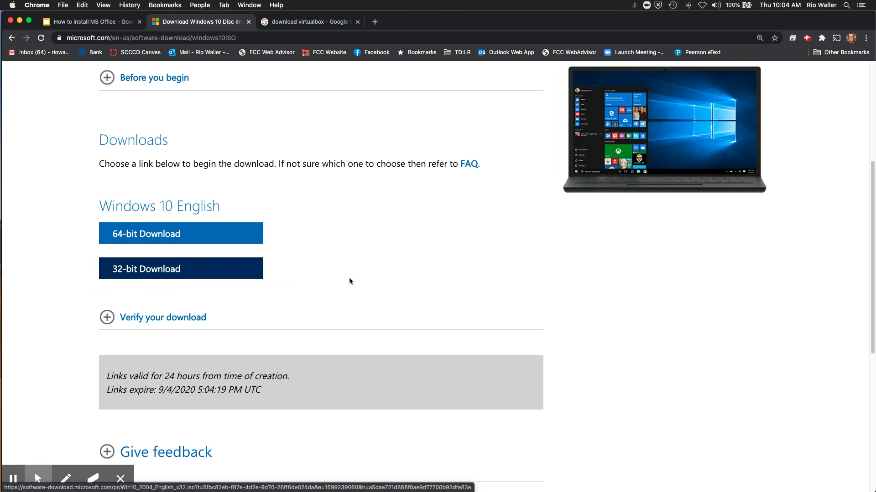
scroll(381, 282, down, 1)
scroll(381, 282, down, 1)
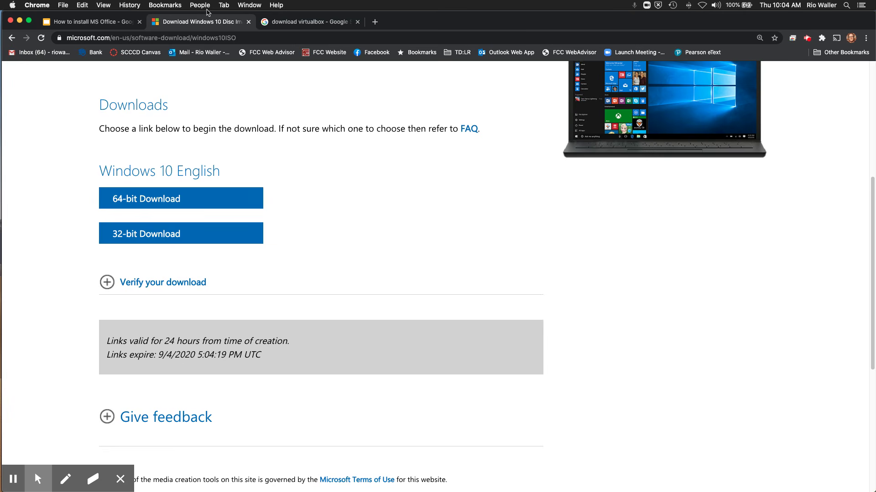
click(325, 24)
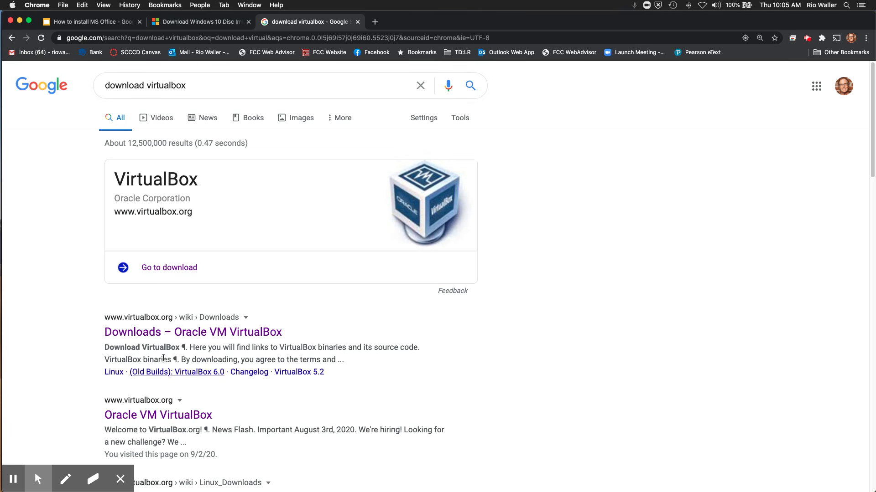
Step: On the enlarged Oracle VM VirtualBox Downloads page, download the 6.1.12 installer for OS X hosts
click(177, 334)
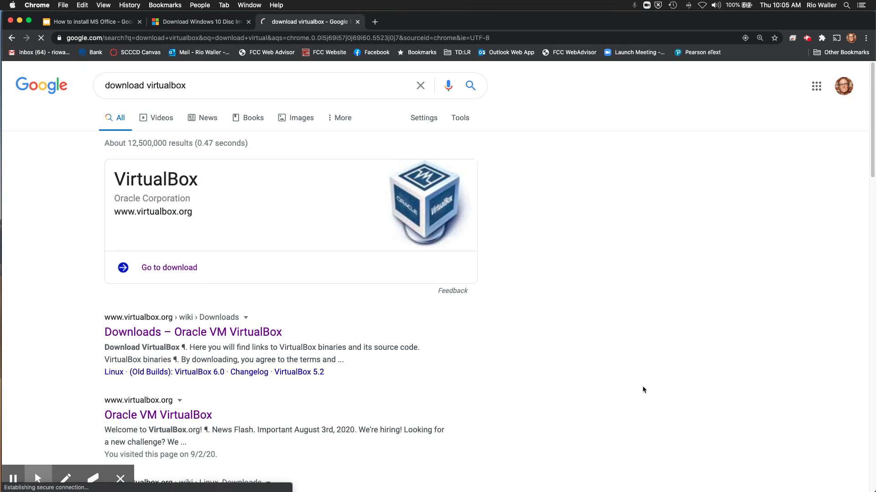
triple_click(138, 236)
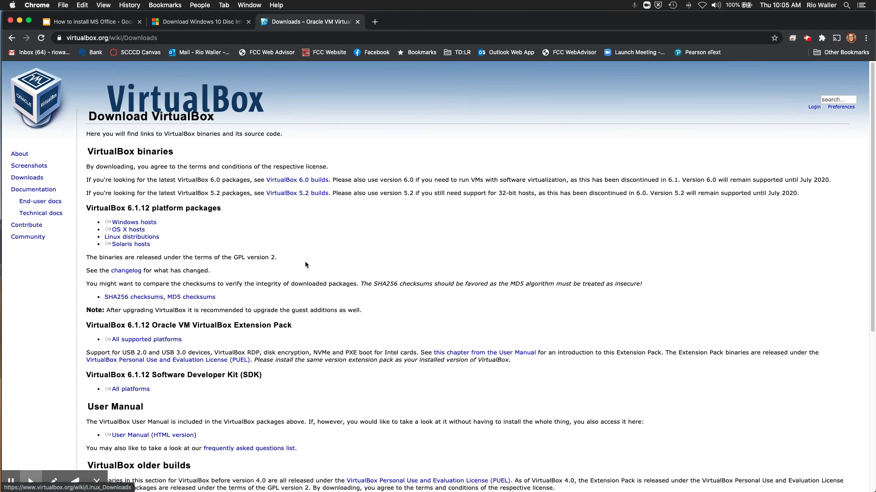
key(super+plus)
key(super+plus)
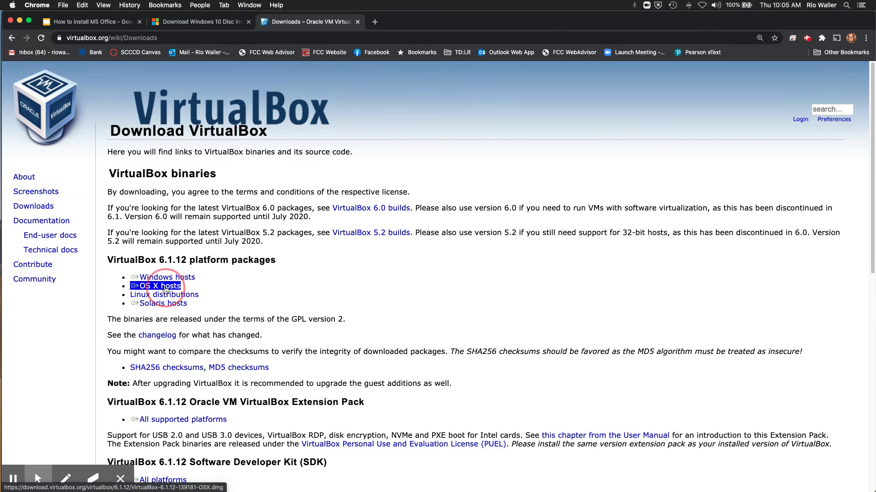
click(166, 290)
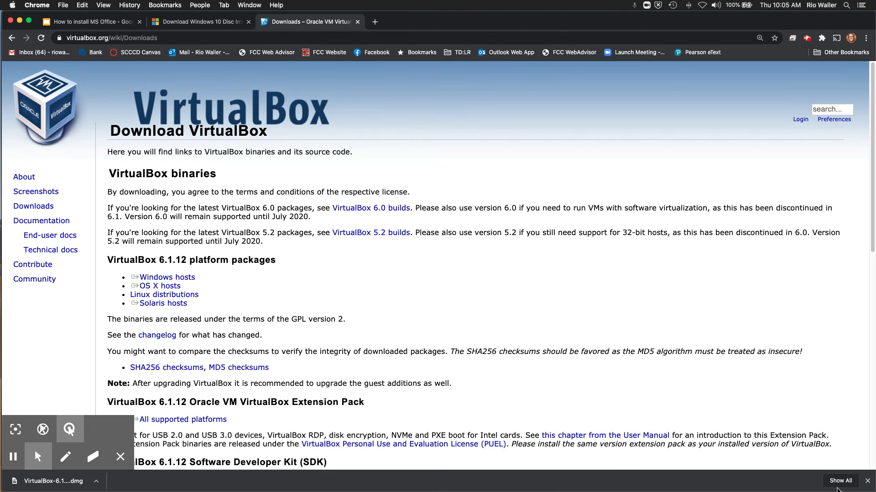
click(840, 482)
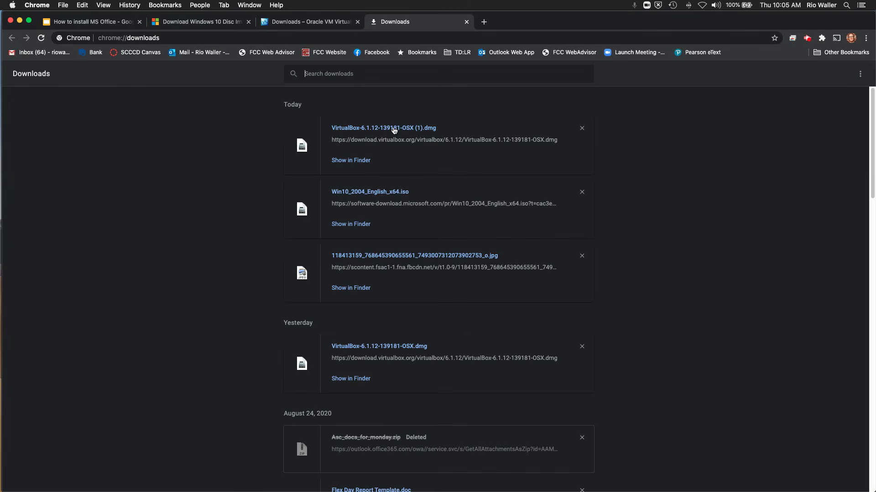
Step: Show the downloaded files in Finder and enlarge the Downloads window
click(354, 161)
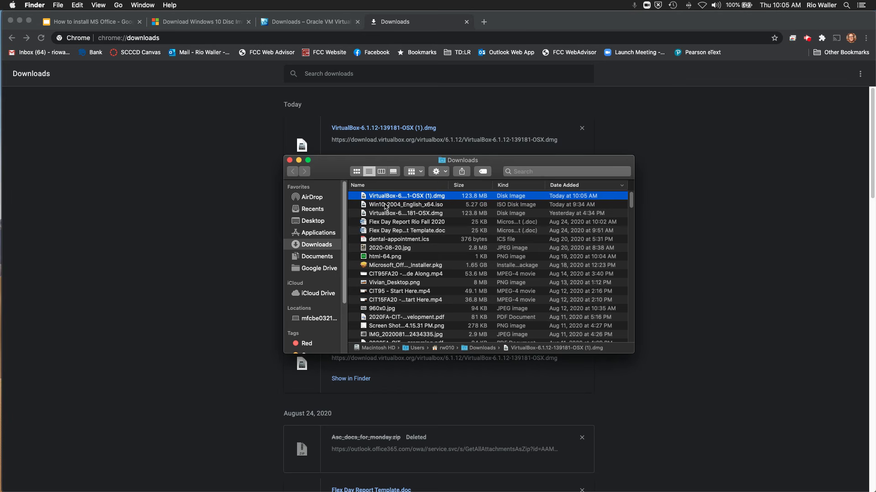
click(385, 206)
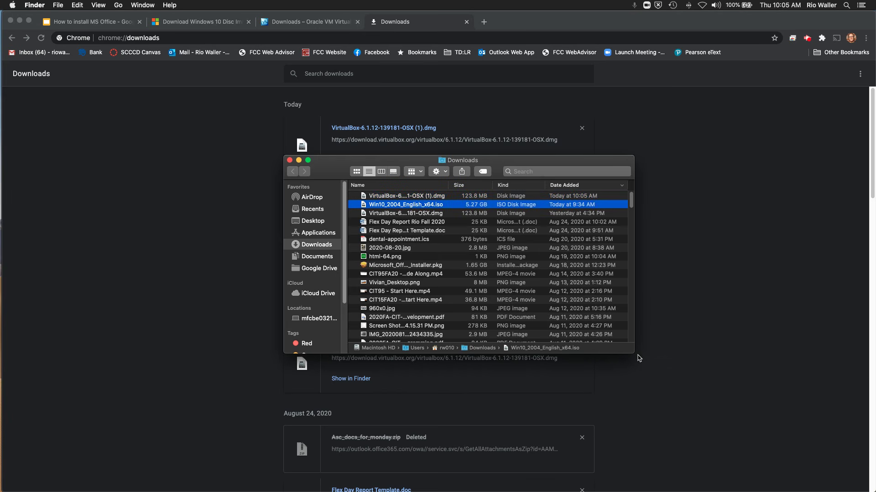
drag(633, 352, 764, 431)
drag(323, 171, 204, 132)
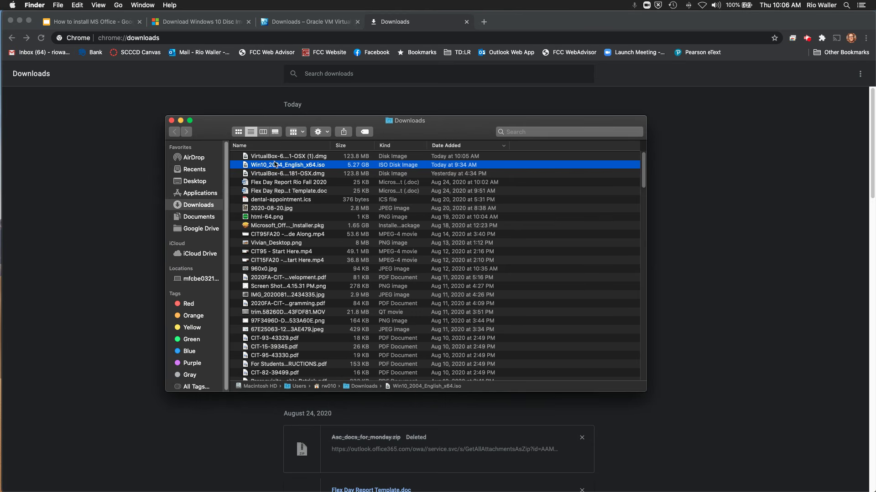
Step: Move the duplicate VirtualBox-6.1.12-139181-OSX (1).dmg to the Trash and widen the name column
click(277, 176)
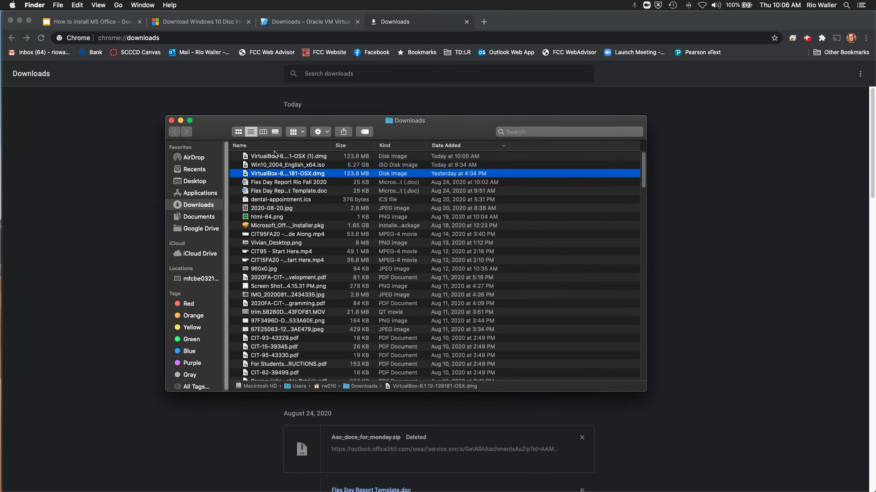
click(274, 156)
right_click(274, 155)
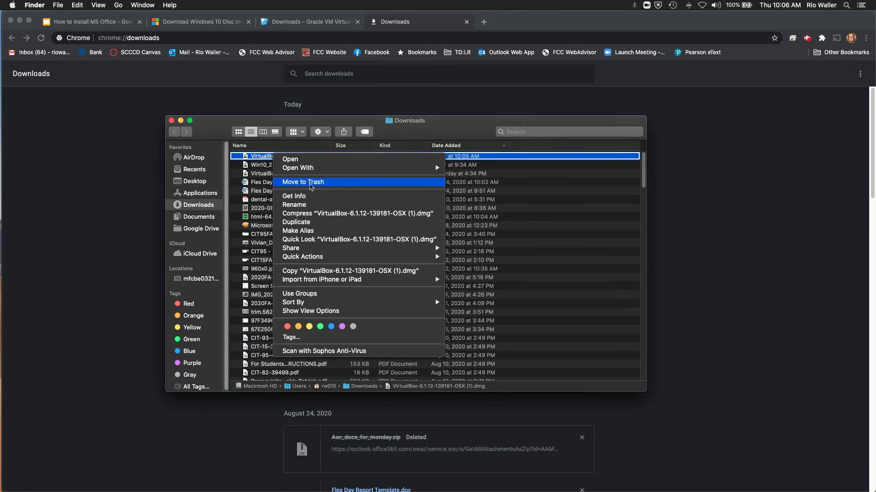
click(299, 181)
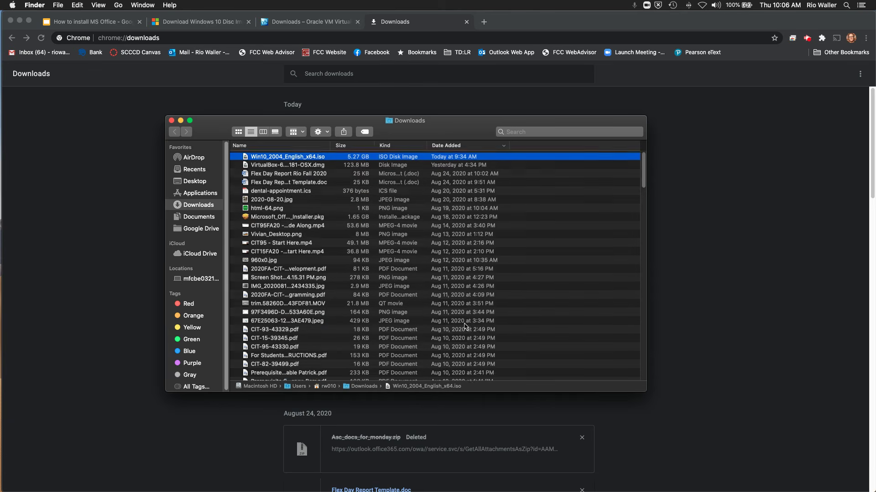
click(290, 165)
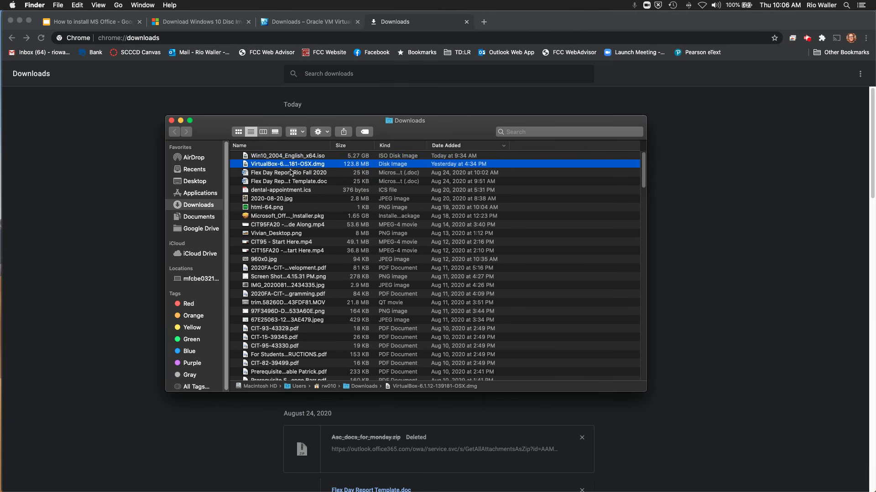
drag(330, 145, 421, 145)
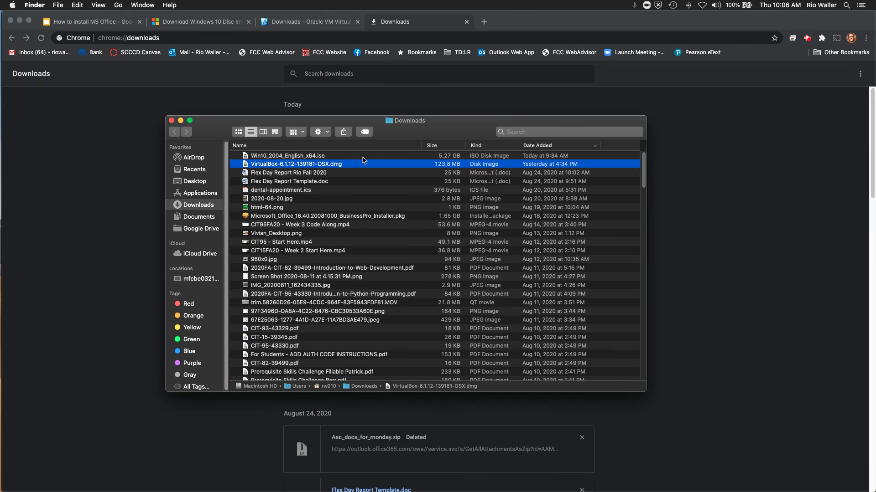
Step: Close the Downloads folder and bring VirtualBox Manager up from the Dock
mouse_move(491, 490)
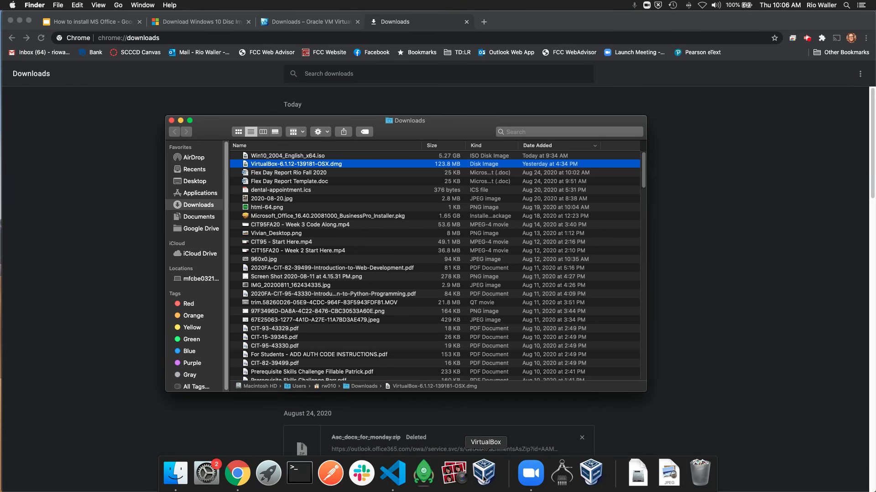
click(171, 120)
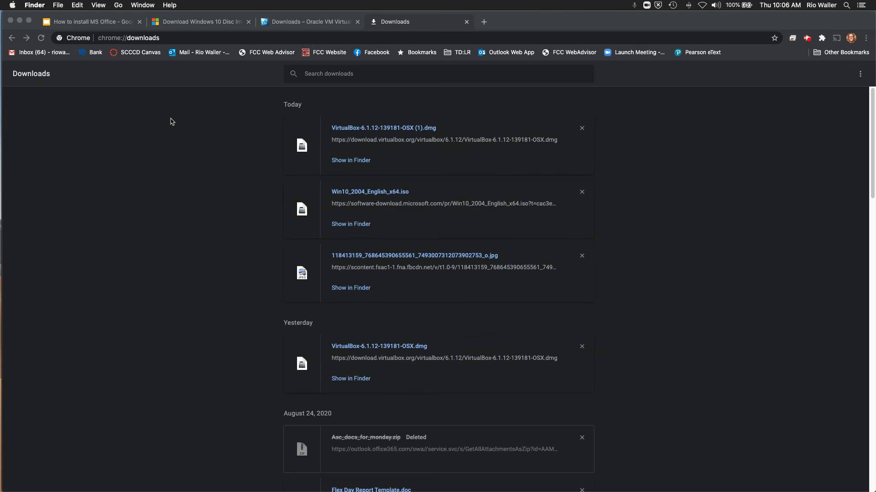
click(673, 291)
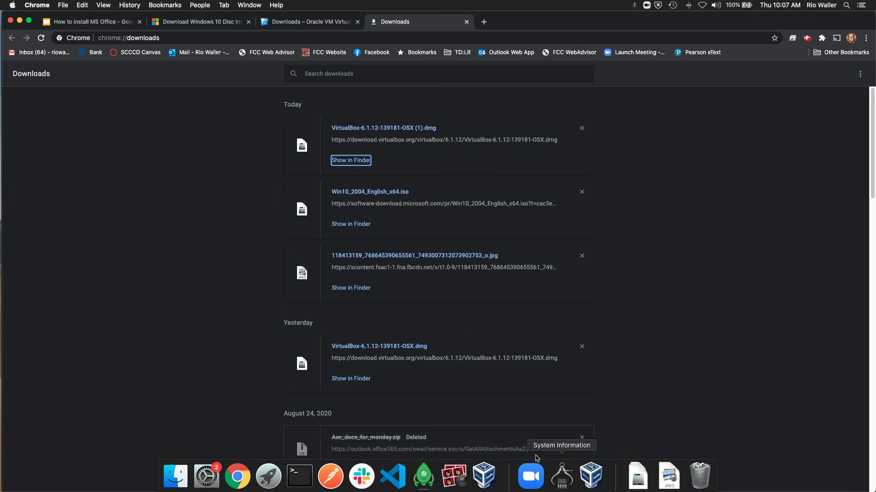
mouse_move(477, 488)
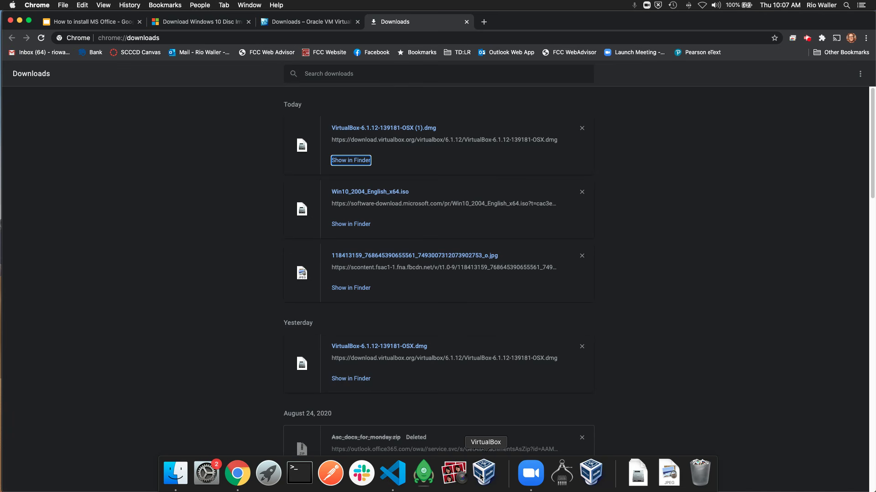
click(481, 477)
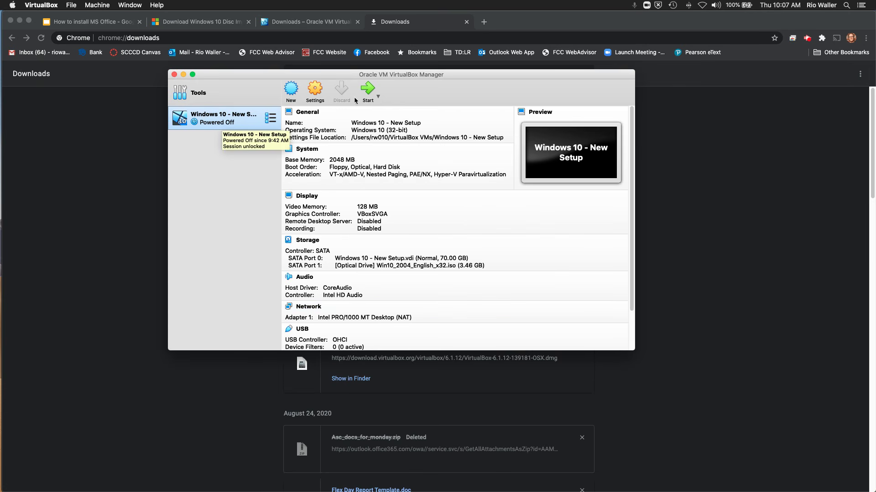
Step: Start a new virtual machine named 'Windows 10 Demo' with Windows 10 (64-bit) as the version
click(291, 89)
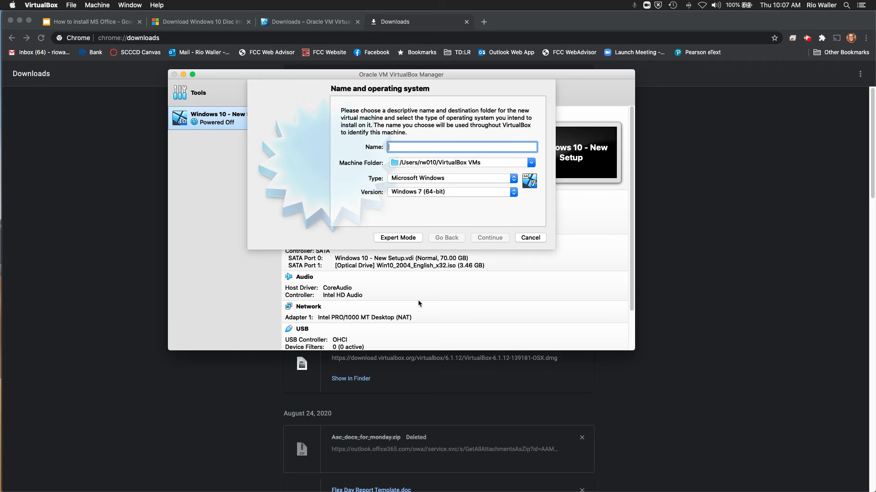
text(W)
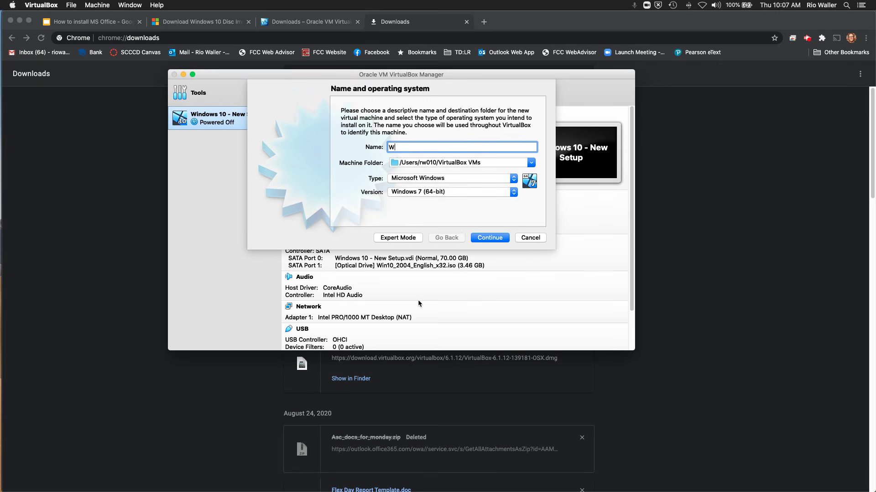
text(indows 10 Demo)
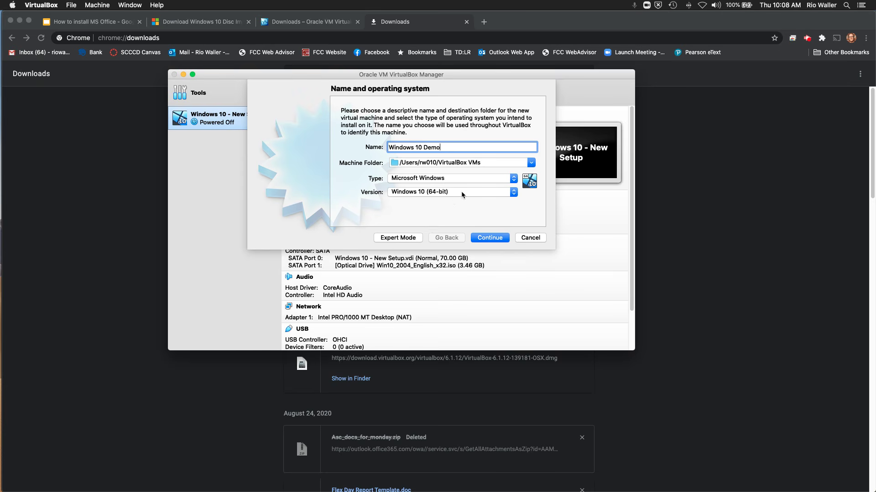
click(492, 237)
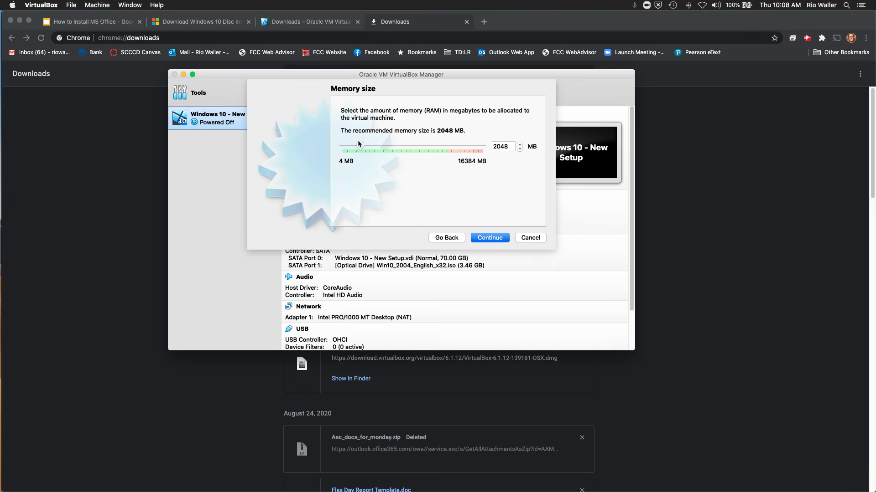
Step: Keep 2048 MB RAM and add a new dynamically allocated 50 GB VDI hard disk
click(490, 237)
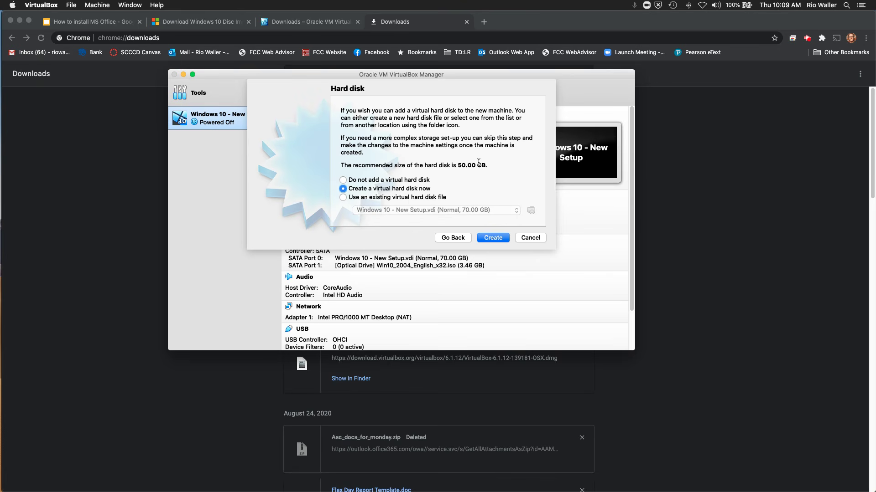
click(492, 241)
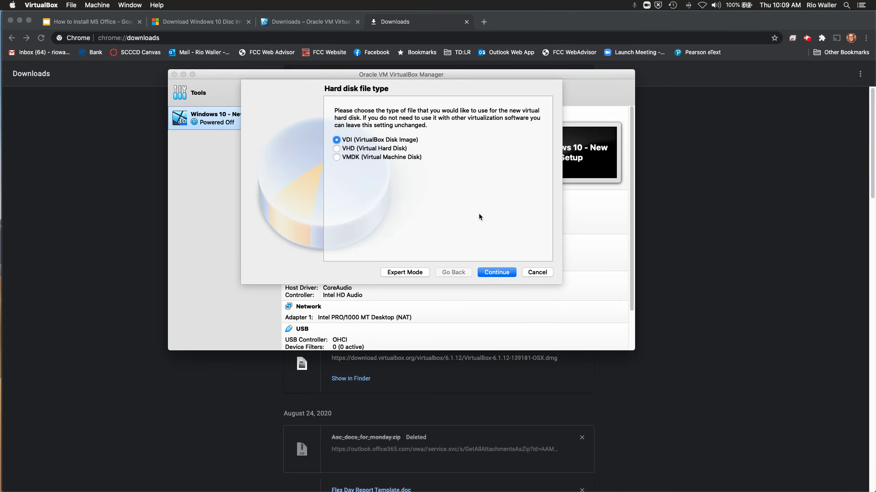
click(497, 272)
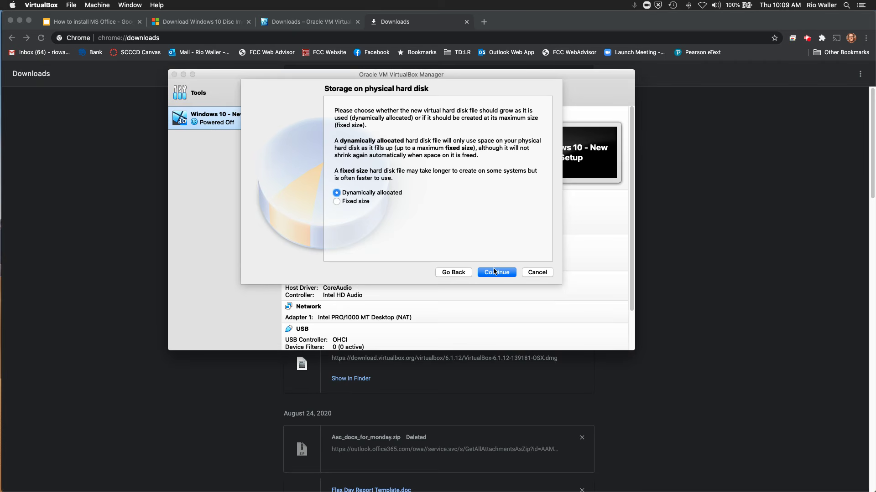
click(494, 272)
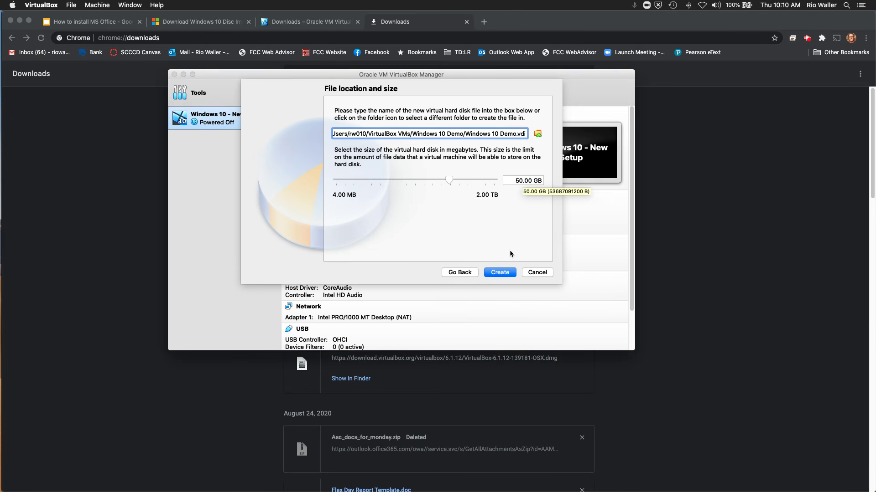
click(500, 272)
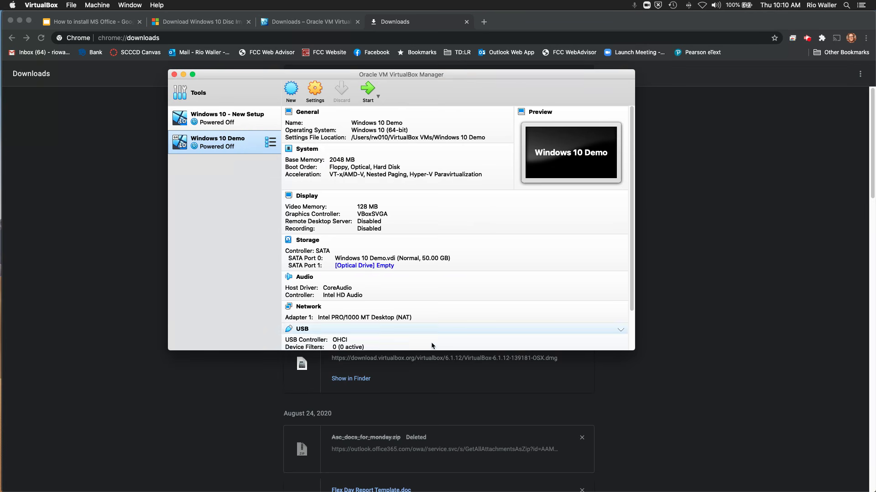
Step: Start Windows 10 Demo, choosing Win10_2004_English_x64.iso as its start-up disk
click(371, 91)
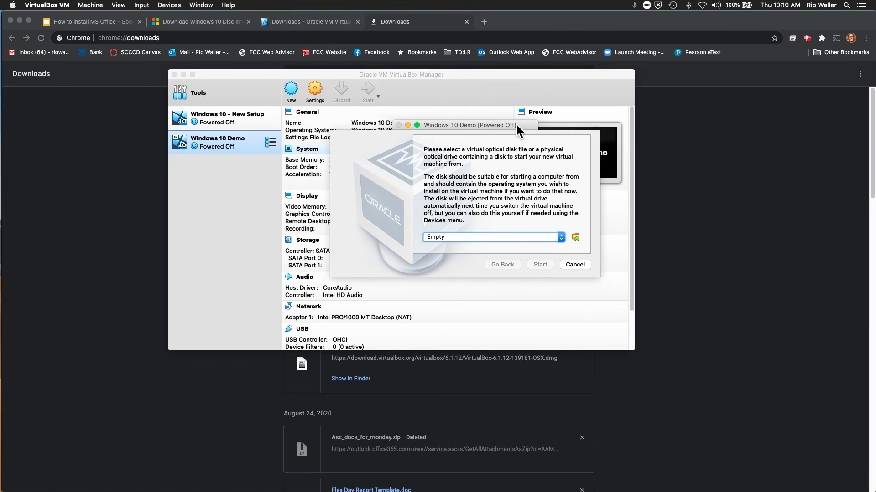
click(183, 74)
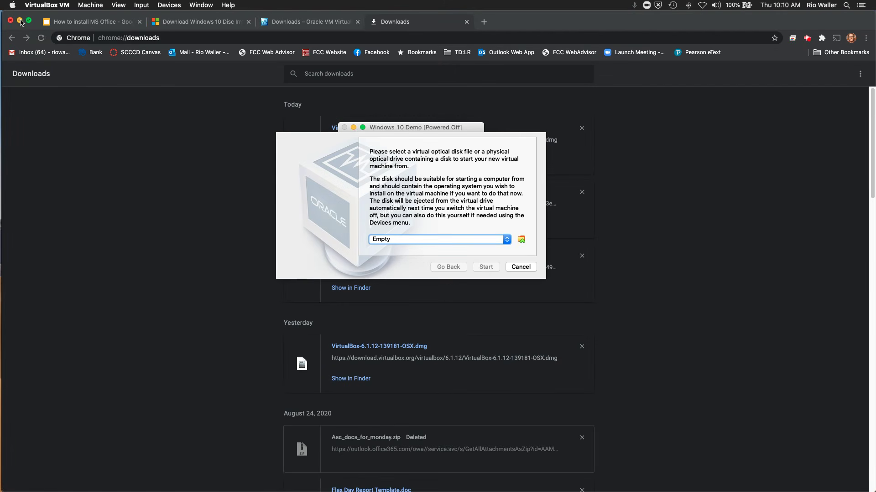
click(20, 21)
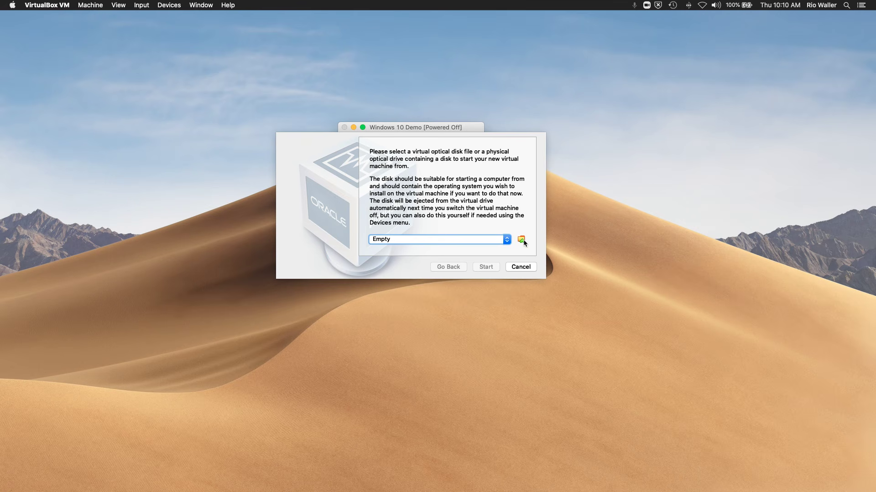
click(521, 241)
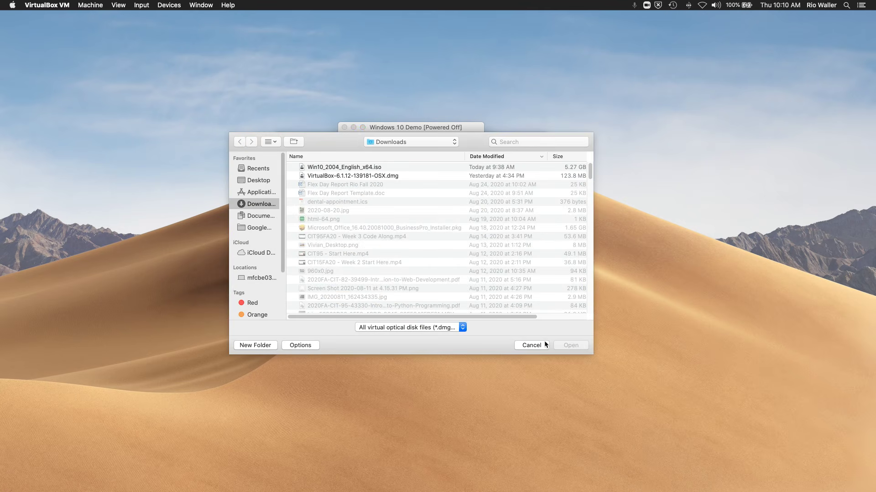
click(361, 169)
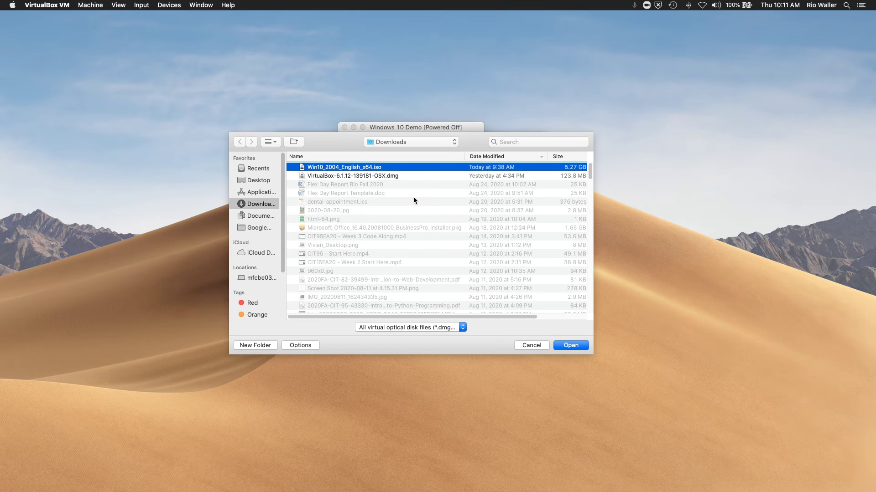
click(572, 346)
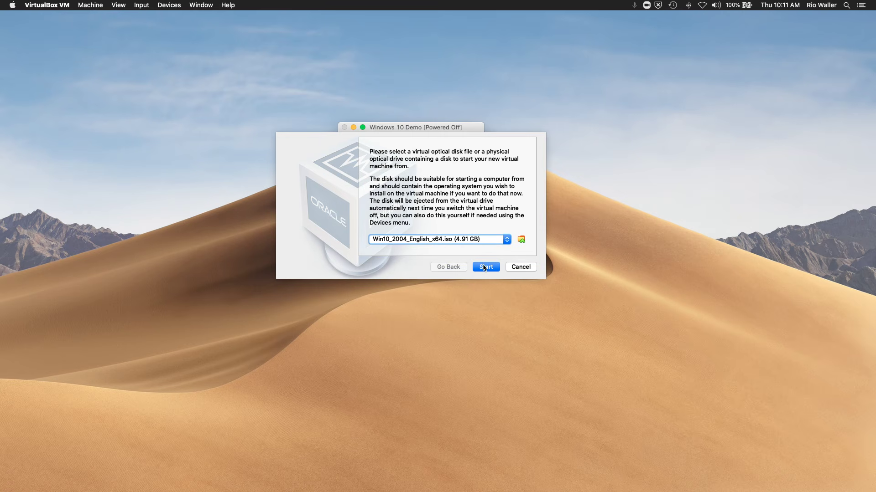
click(484, 268)
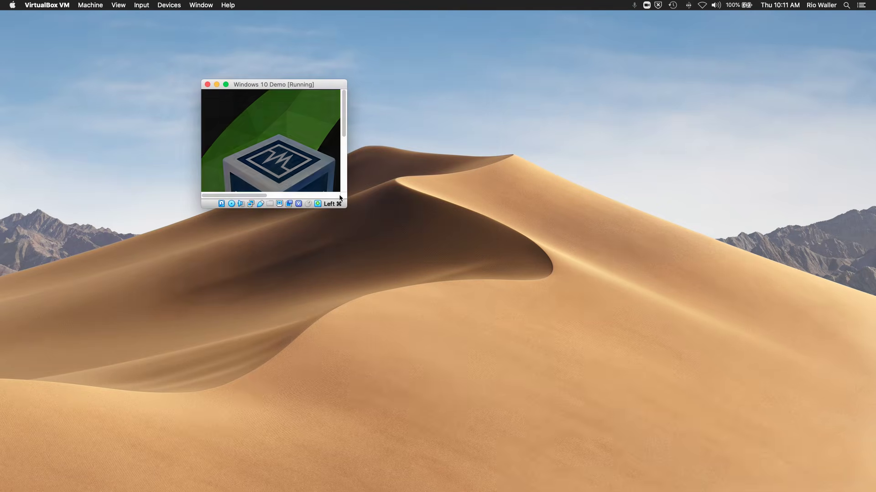
Step: Accept the English (United States) language defaults and begin the Windows 10 installation
drag(346, 86, 389, 104)
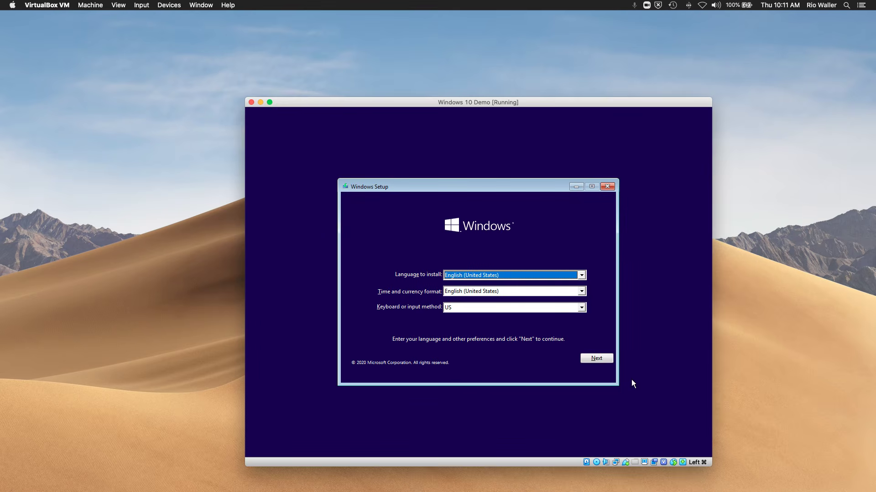
click(592, 355)
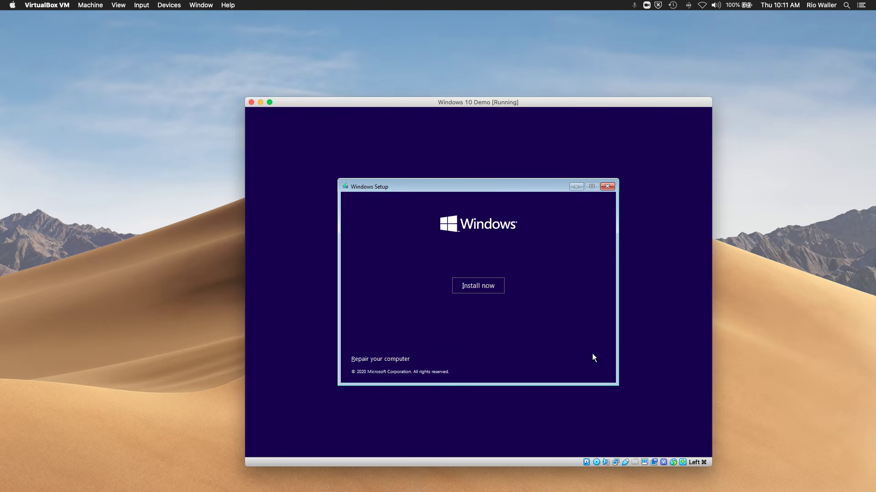
click(488, 286)
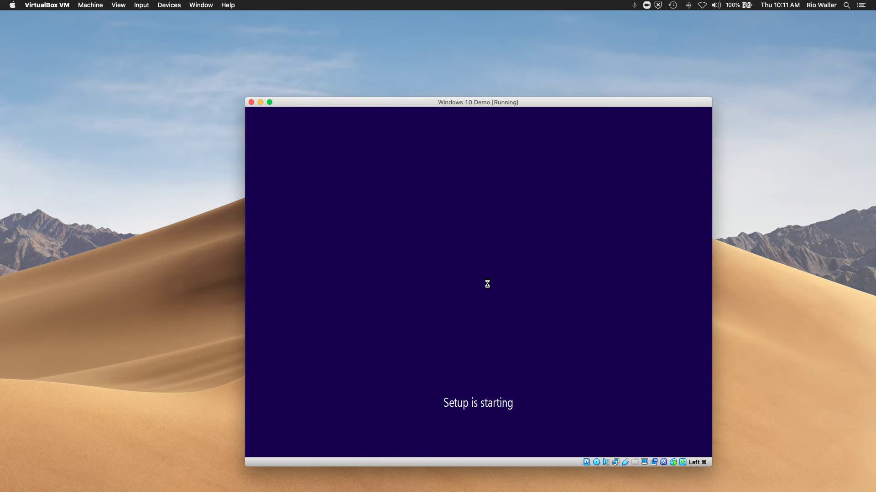
drag(471, 104, 388, 60)
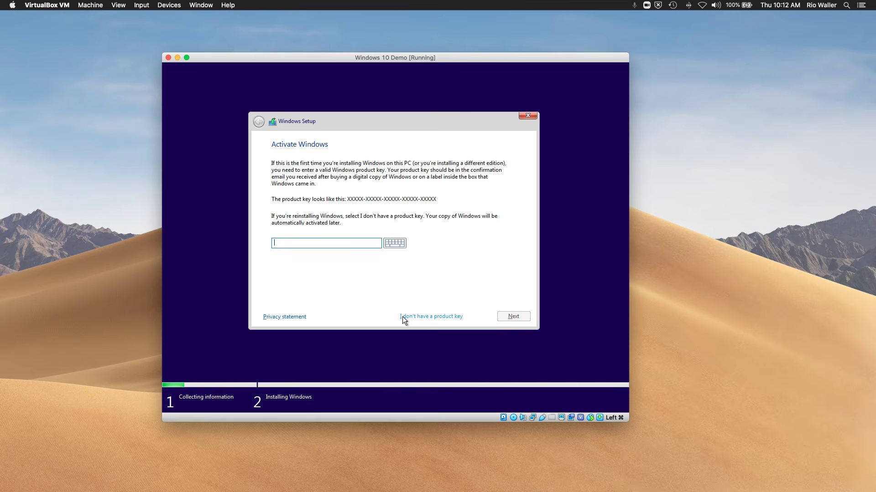
Step: Proceed without a product key and select Windows 10 Education as the edition
click(440, 316)
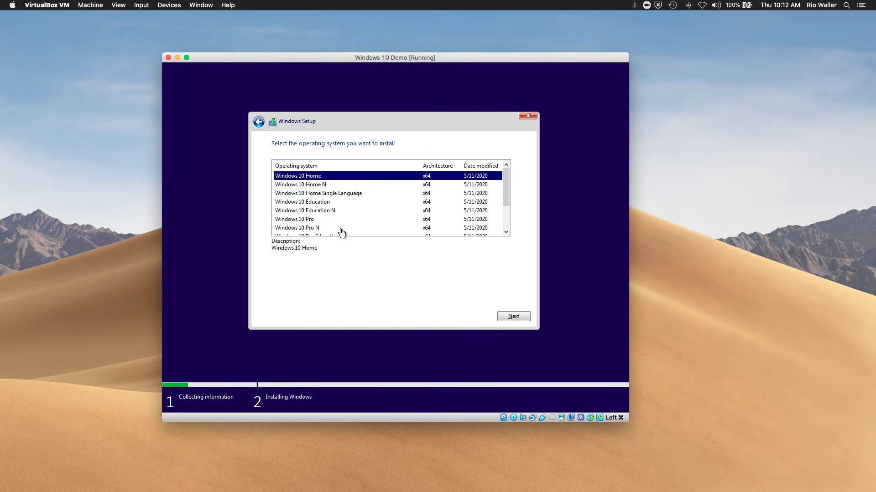
click(323, 202)
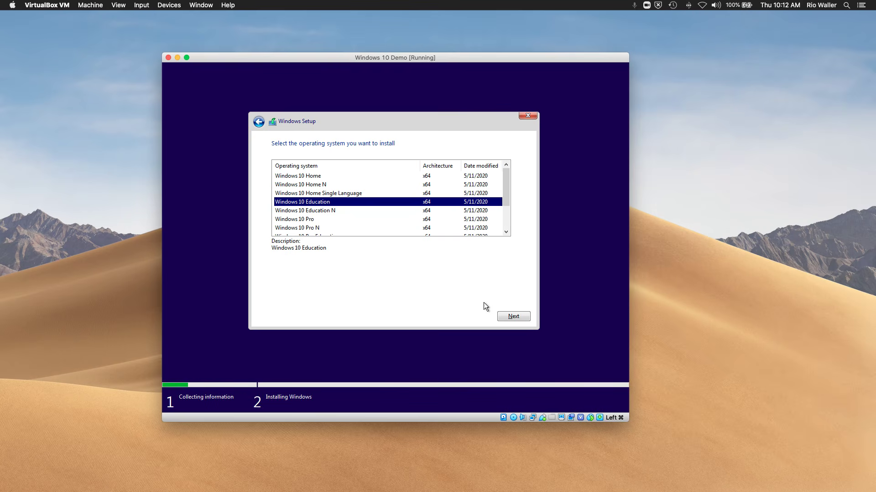
click(526, 319)
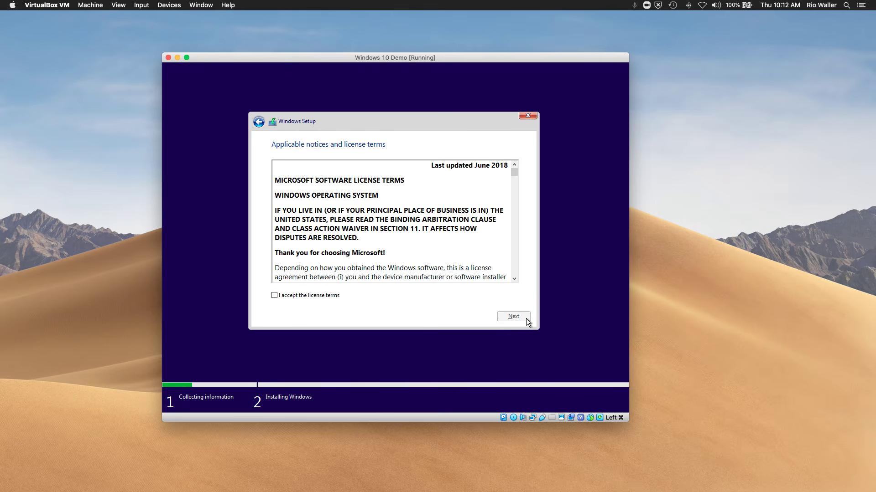
Step: Accept the license terms and do a Custom: Install Windows only onto unallocated Drive 0
click(274, 296)
click(506, 315)
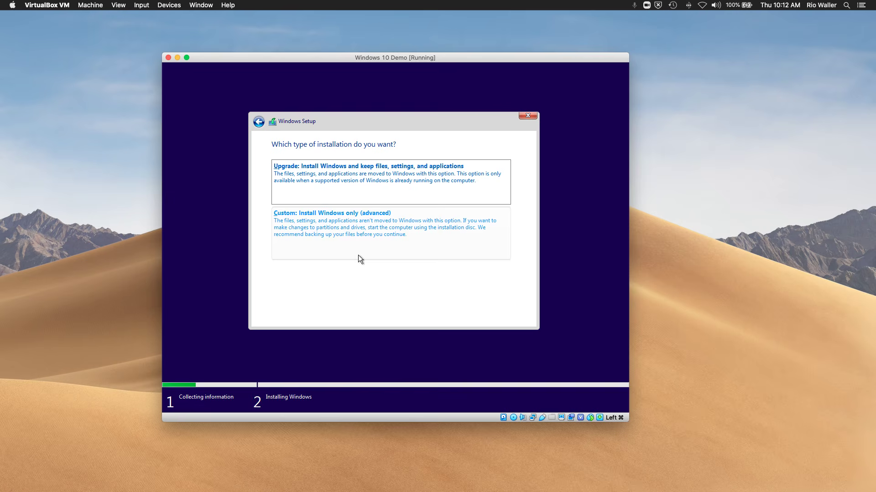
click(355, 220)
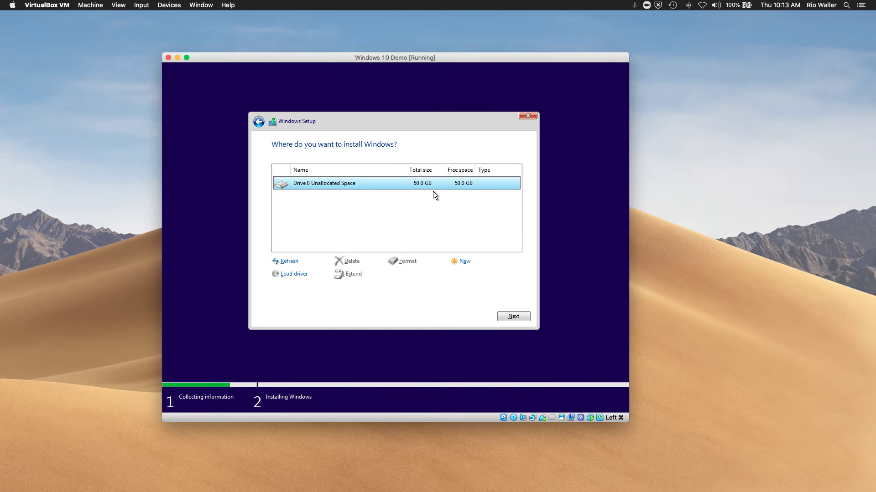
click(513, 317)
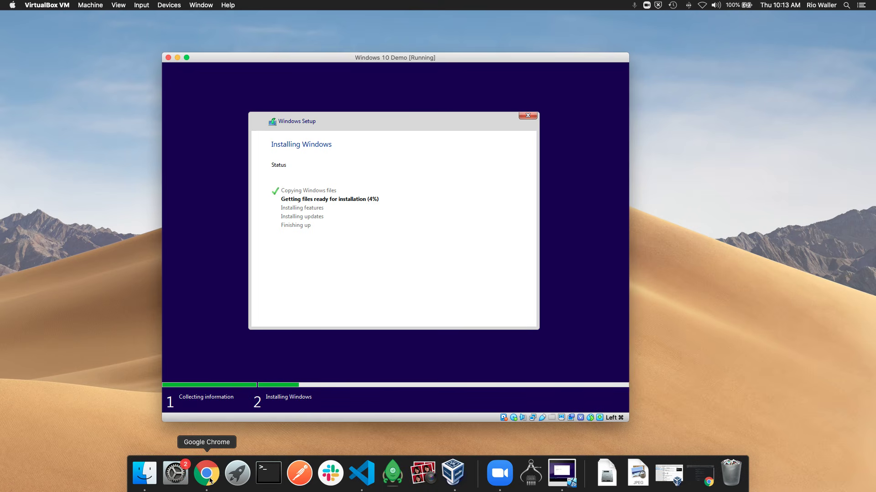
Step: Bring Chrome forward and view the 'How to install MS Office' presentation tab
click(210, 479)
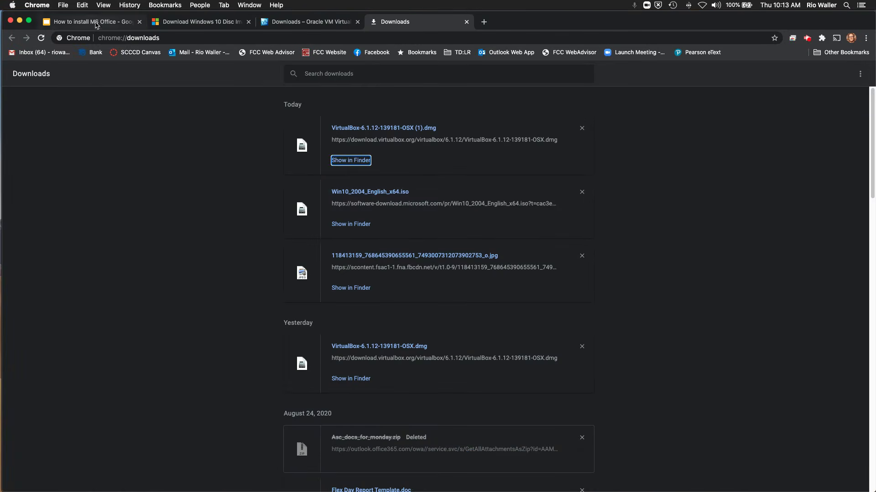
click(92, 21)
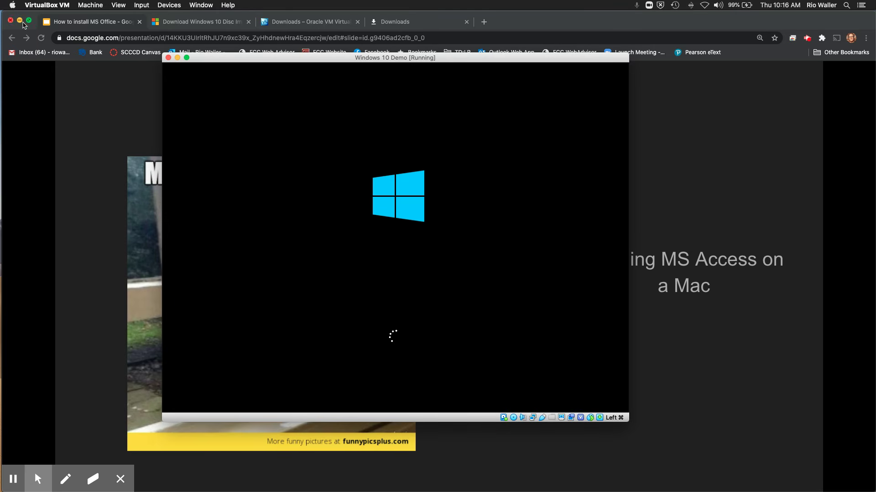
Step: Minimize Chrome, move the Windows 10 Demo VM window up-left, and enlarge it by its corner
click(22, 22)
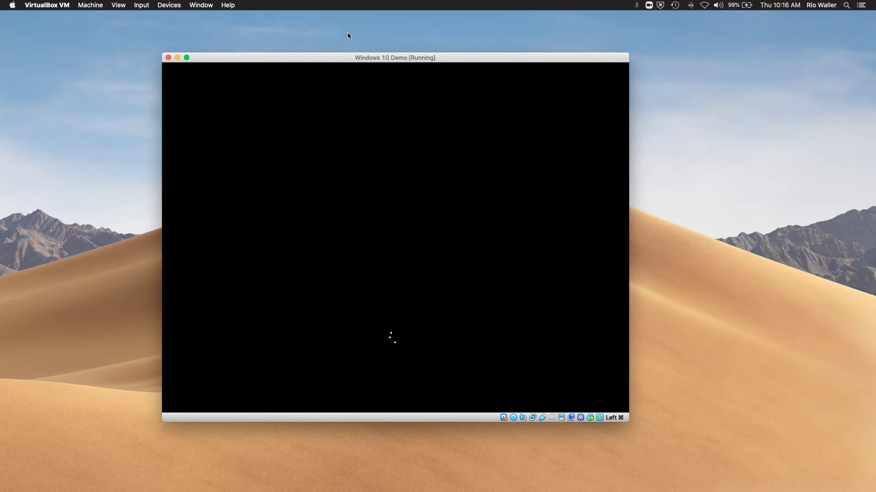
drag(358, 63, 379, 76)
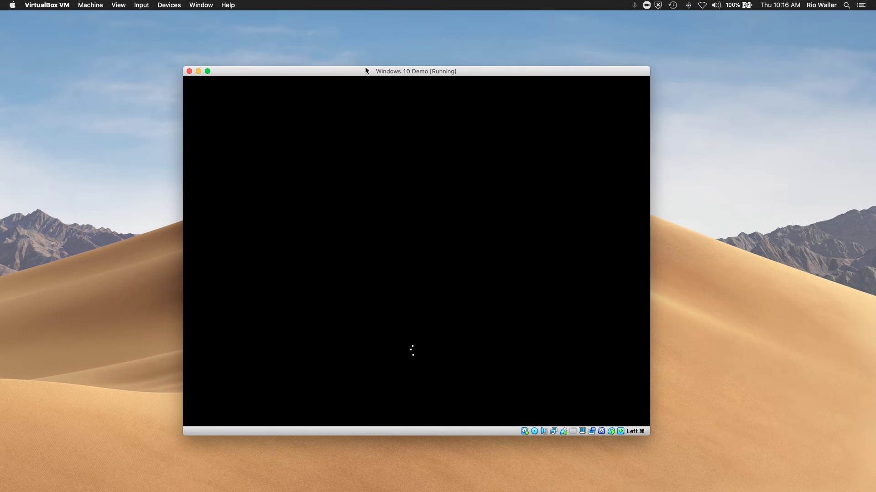
drag(365, 70, 322, 27)
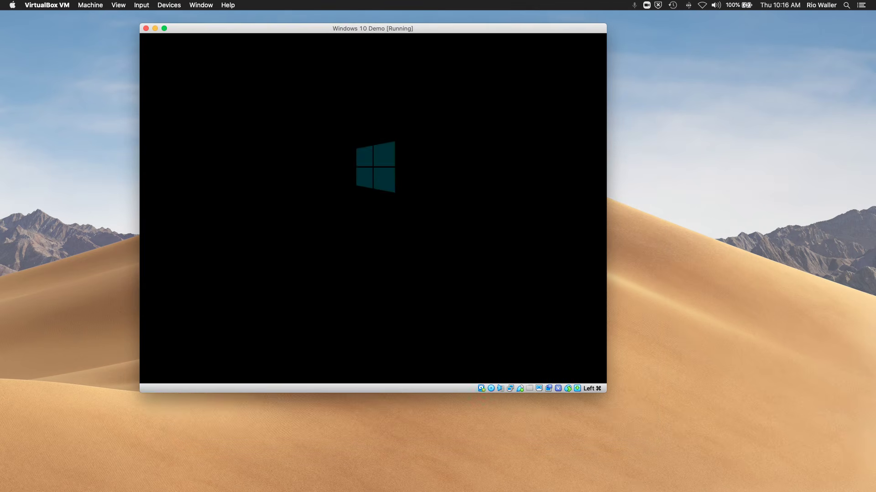
drag(606, 392, 705, 437)
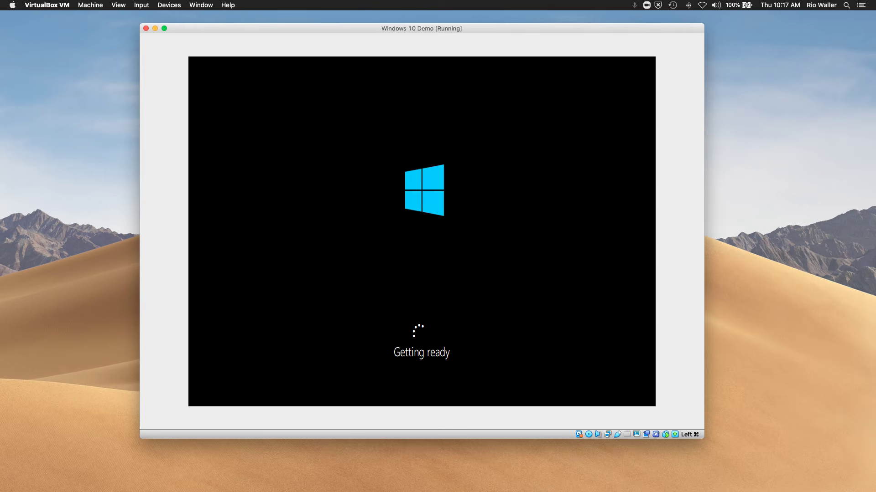
mouse_move(392, 488)
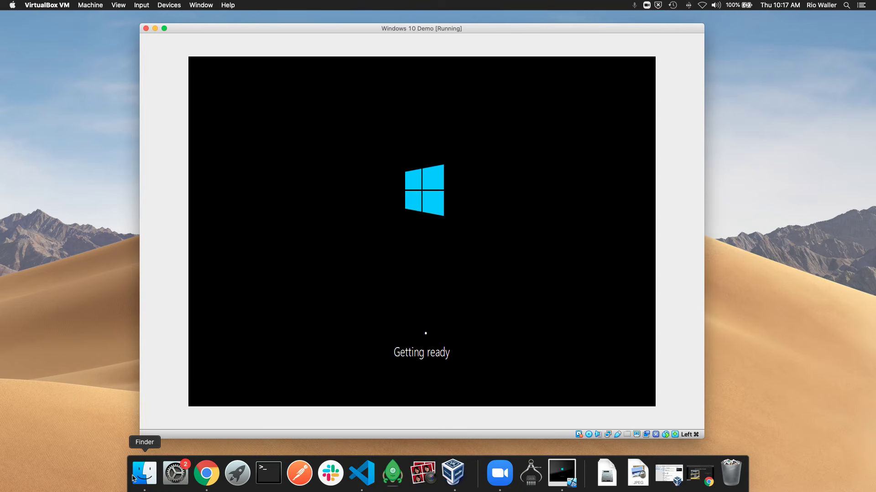
Step: Glance at the CIT-15 Computer Concepts slide, minimize Chrome, and shift the VM window down-right
click(206, 473)
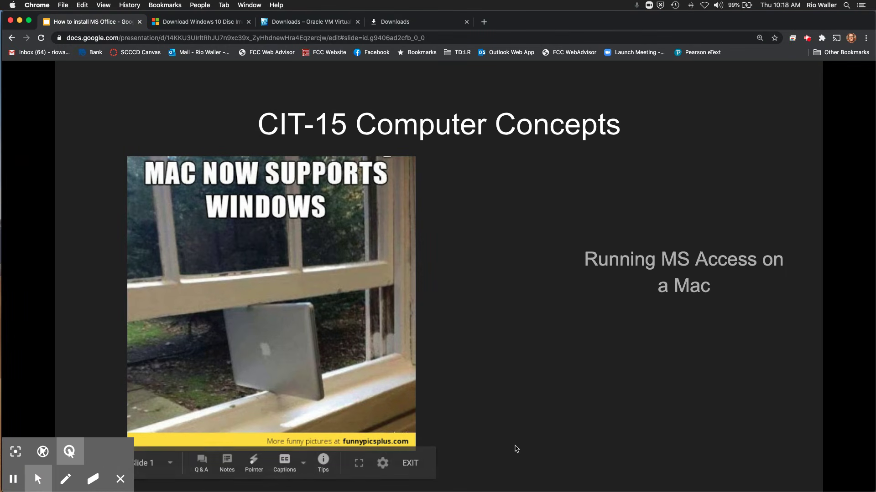
click(19, 21)
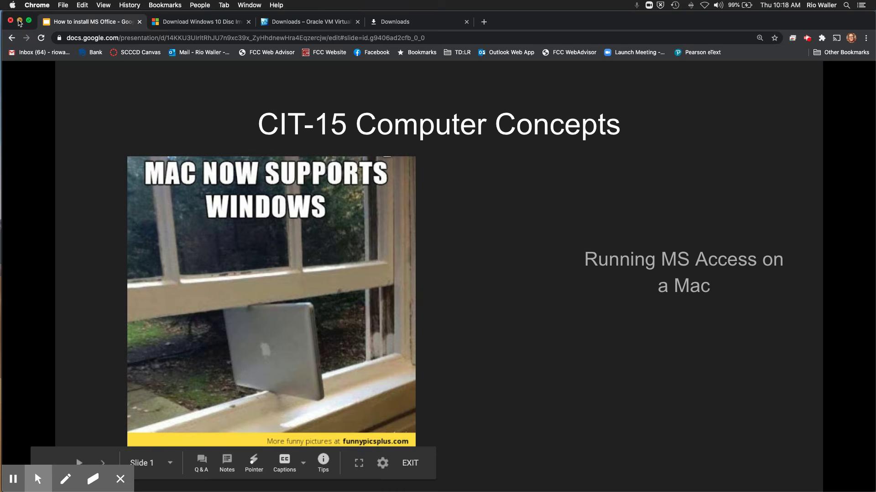
drag(343, 31, 409, 65)
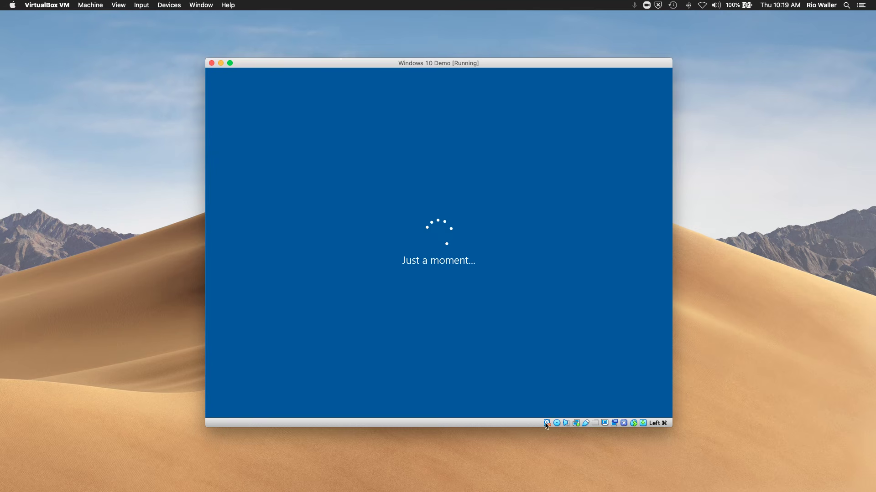
Step: Wait for the VM to boot to the region page with United States highlighted
mouse_move(547, 424)
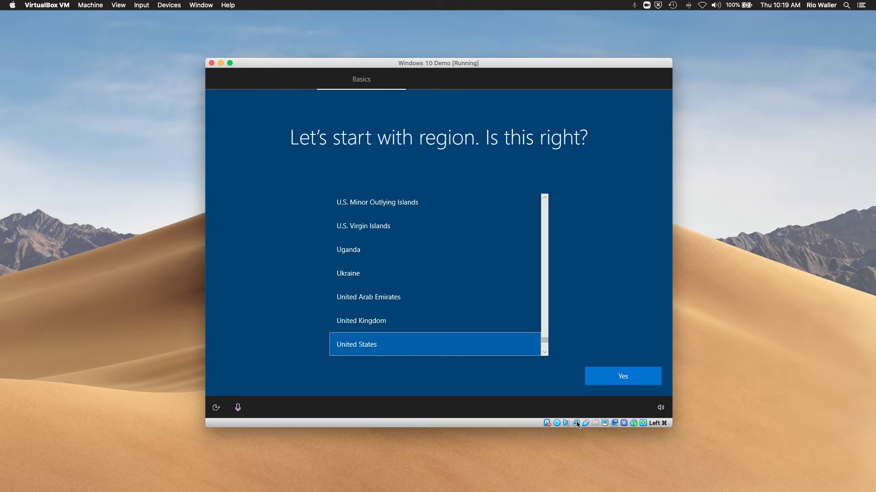
mouse_move(576, 422)
Step: Accept United States as the region and US as the keyboard, skipping a second layout
click(614, 374)
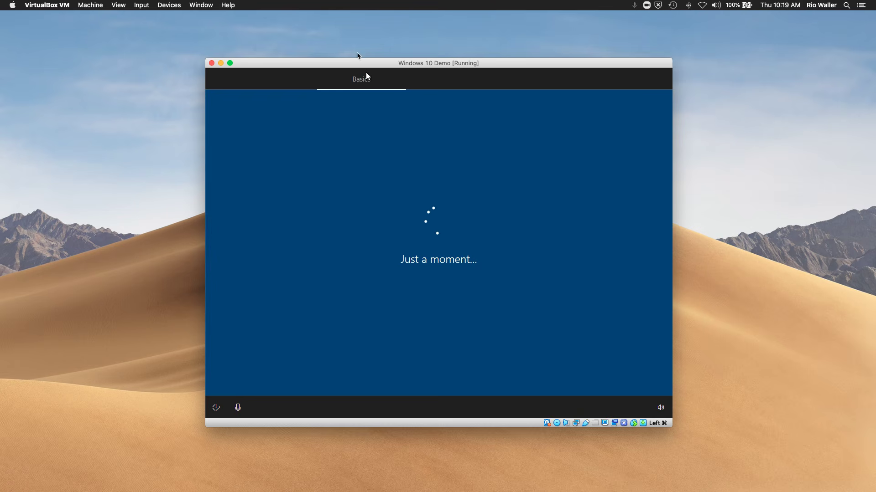
drag(378, 64, 274, 52)
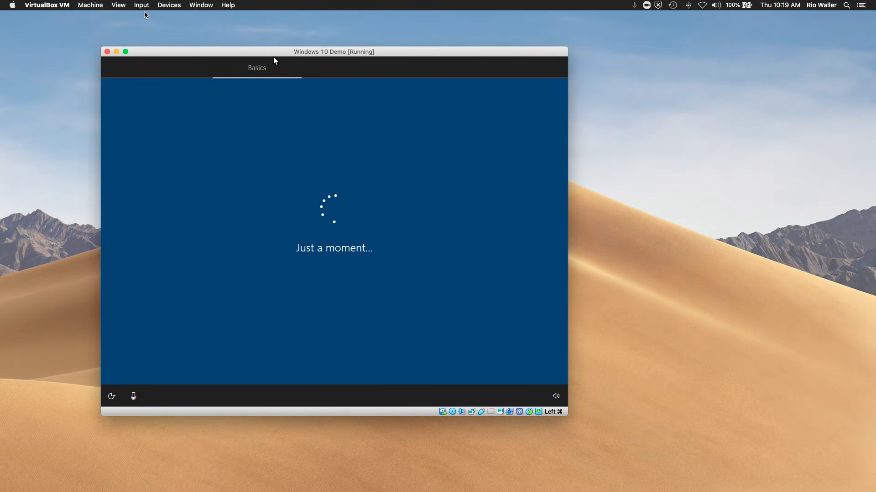
click(119, 7)
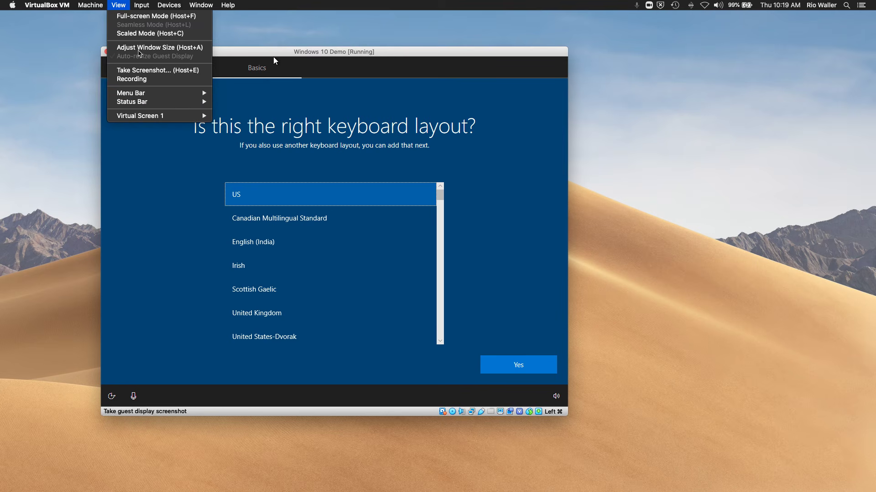
click(367, 52)
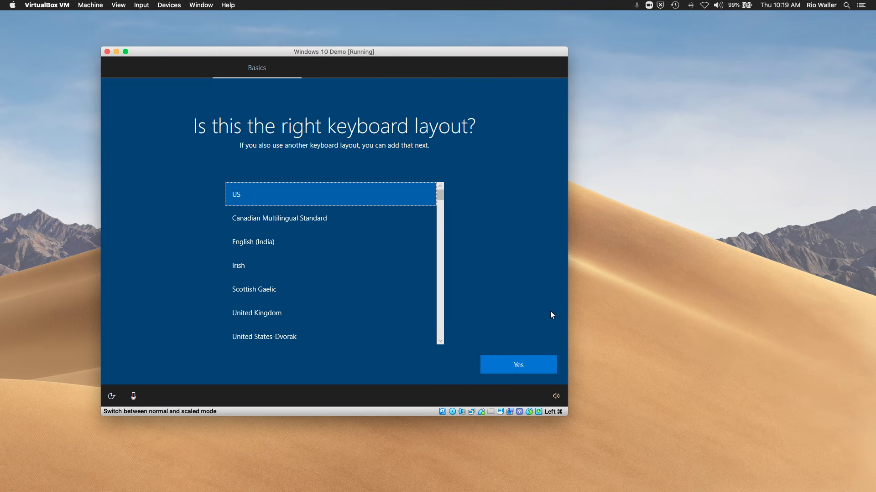
click(531, 372)
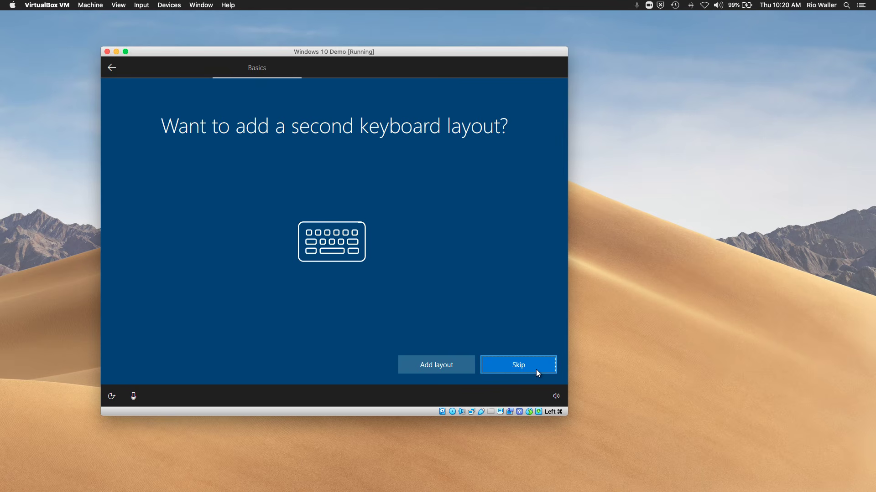
click(536, 371)
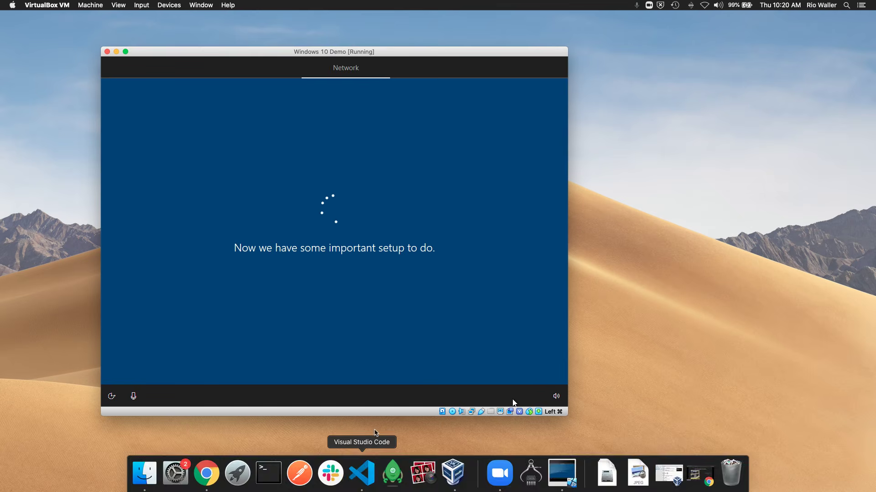
Step: Briefly show the slideshow in Chrome, then minimize it to uncover the VM's Microsoft sign-in page
mouse_move(297, 483)
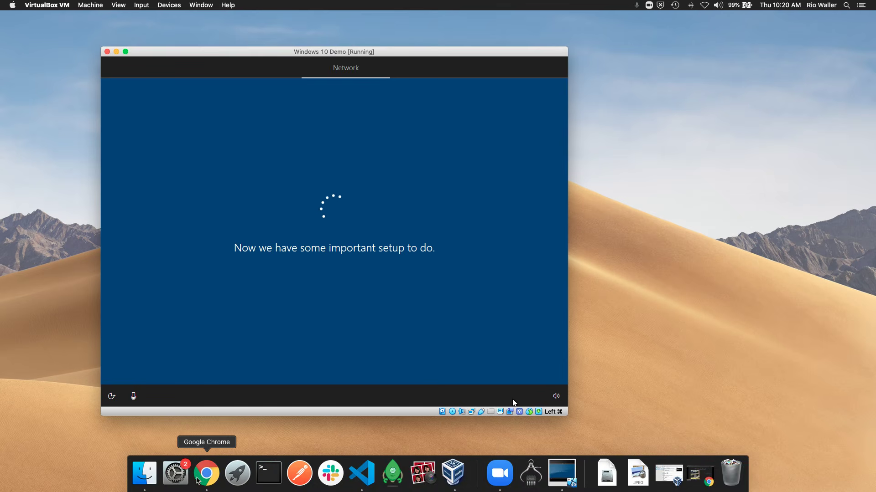
click(206, 474)
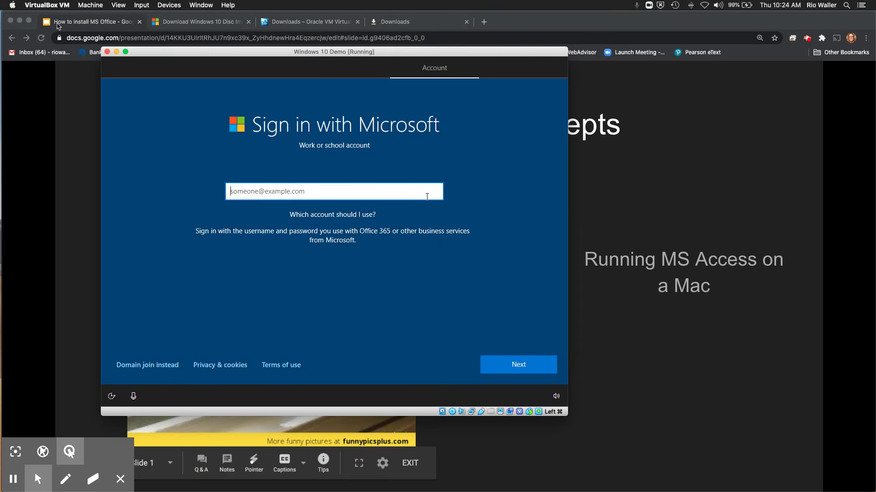
click(19, 21)
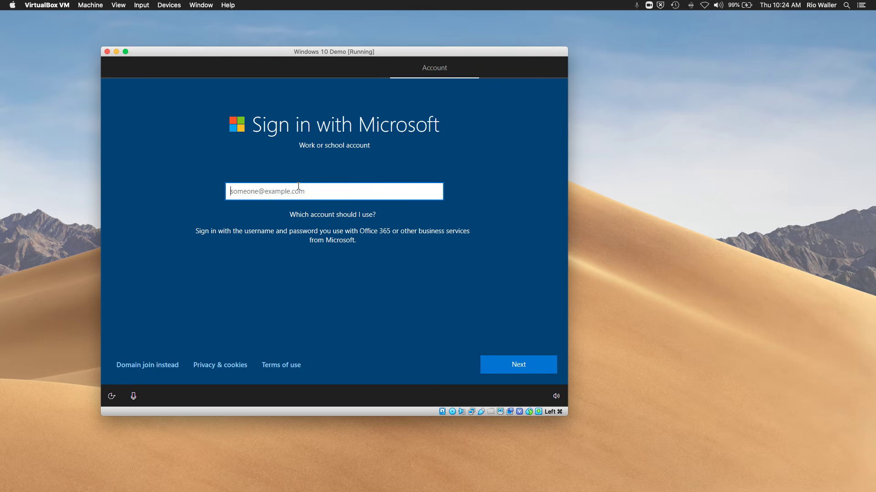
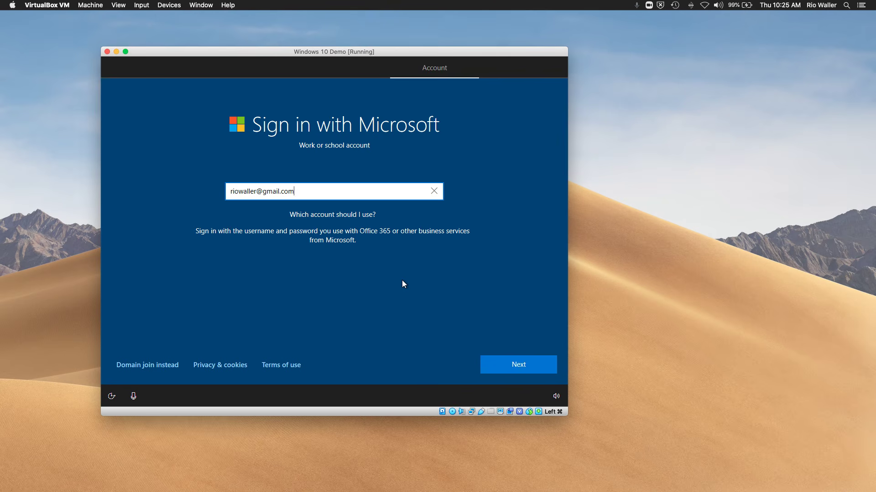
Step: Enter the work or school email address and continue, then briefly switch to Chrome and hide it
click(518, 365)
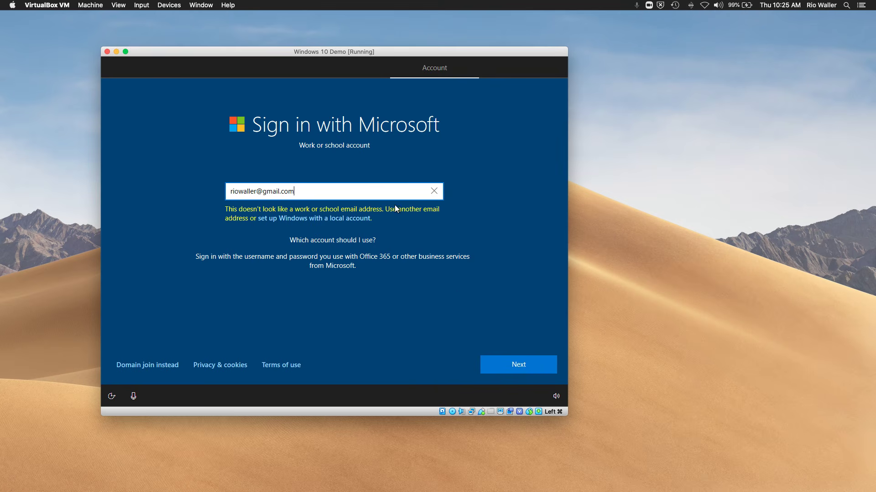
mouse_move(143, 484)
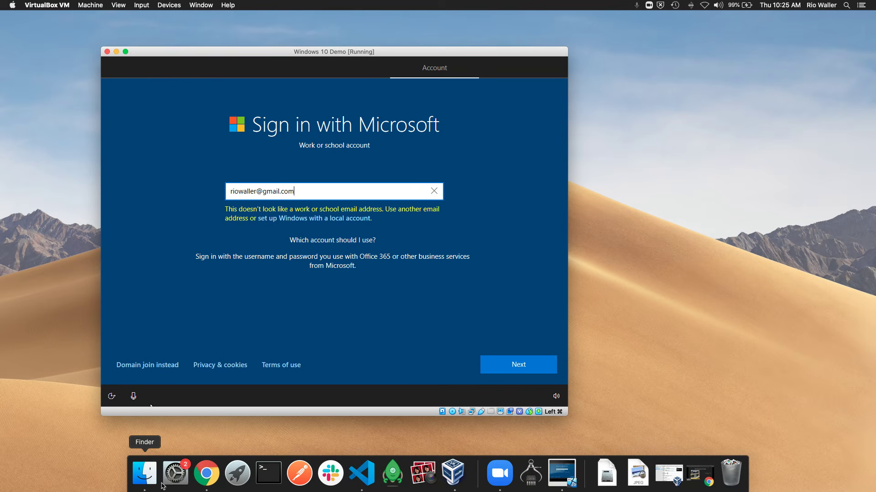
click(196, 477)
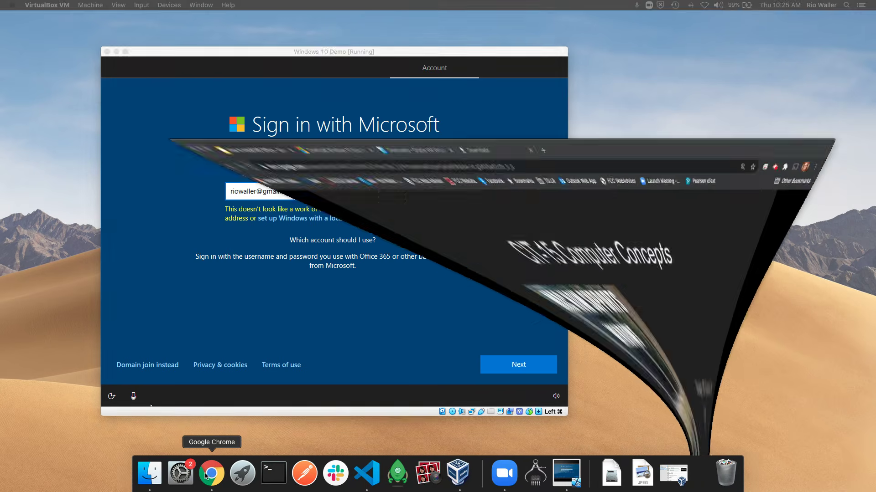
click(577, 473)
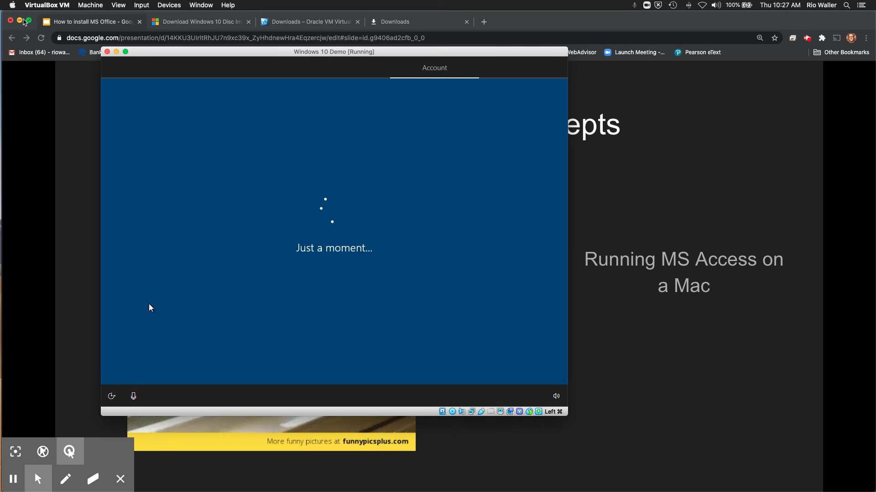
click(19, 20)
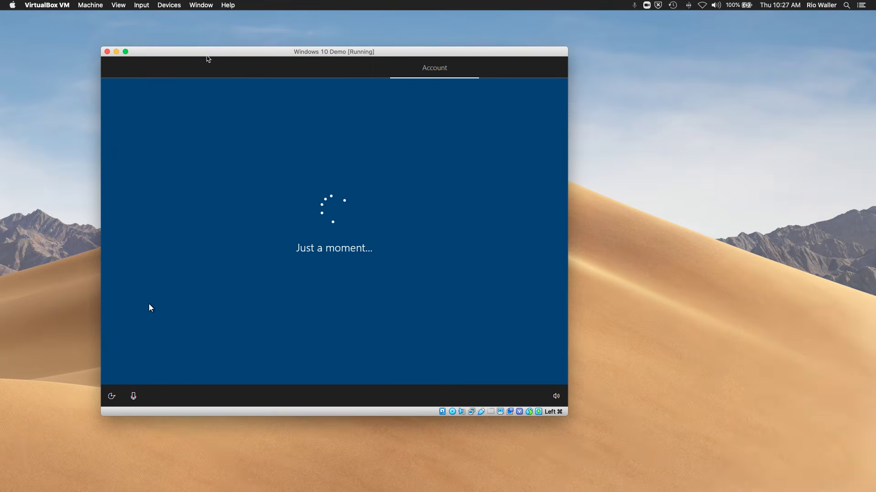
Step: Nudge the VM window up-left and drag its bottom-right corner to enlarge it
drag(210, 53, 193, 43)
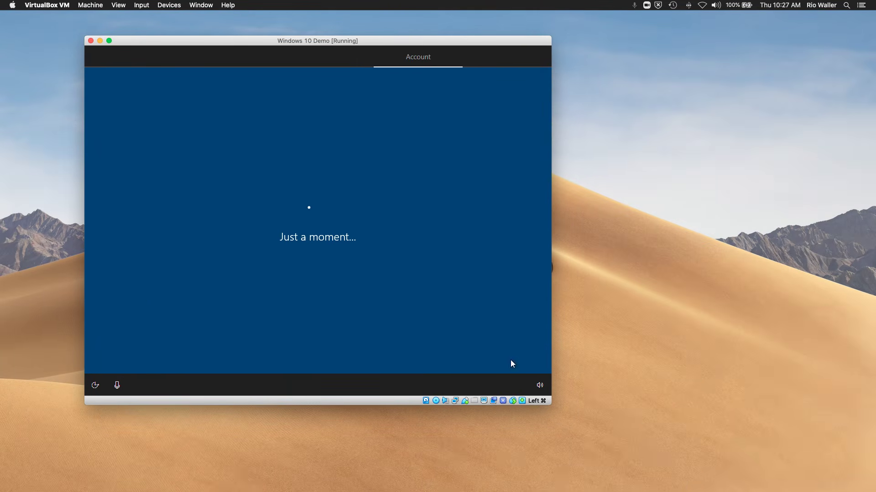
drag(548, 404, 651, 449)
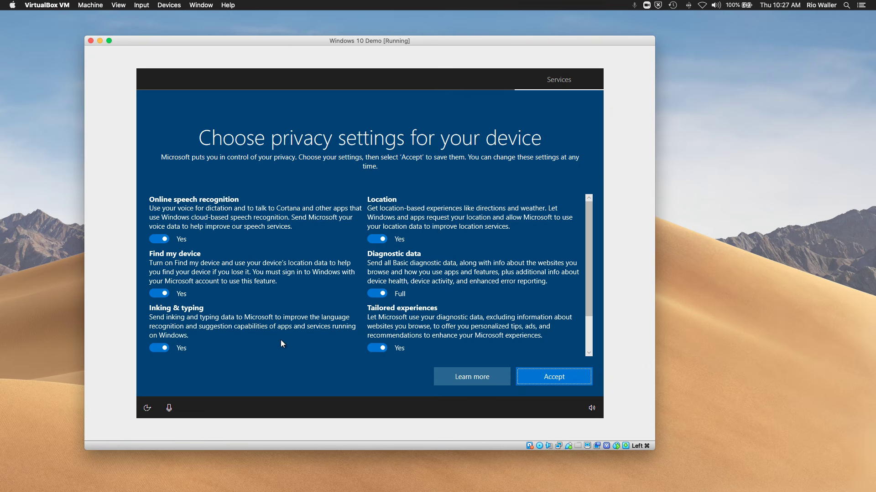
Step: Switch off speech, Find my device, inking, advertising ID, tailored experiences and location; set diagnostics to Basic; accept
click(153, 238)
click(155, 303)
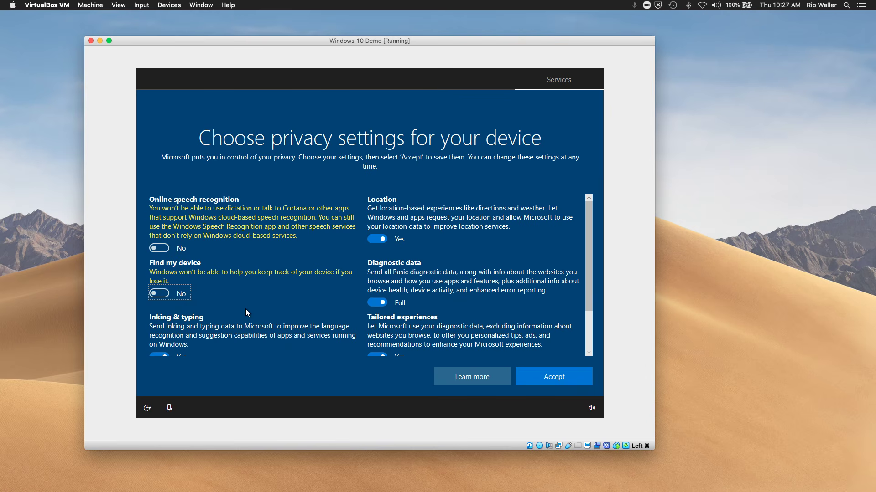
scroll(245, 308, down, 3)
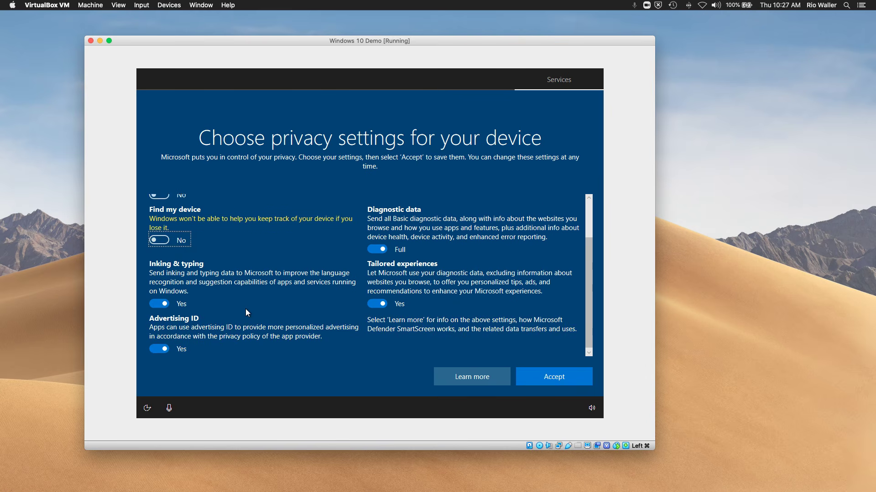
click(155, 298)
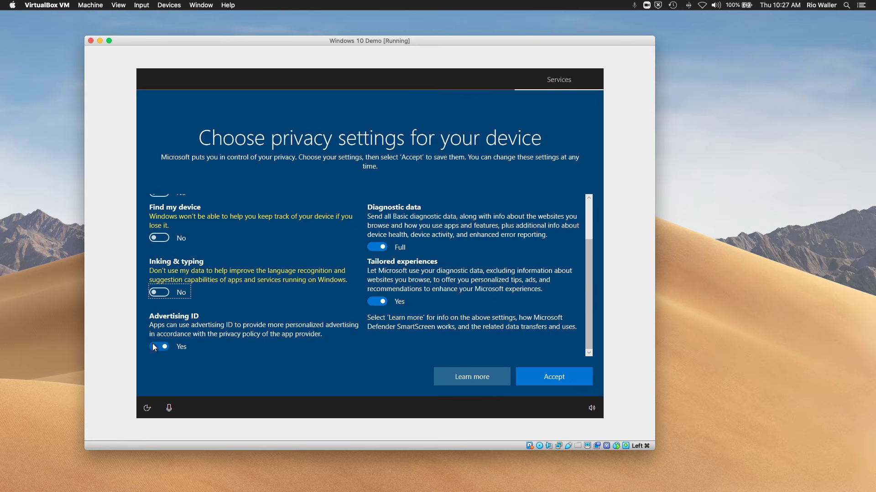
click(153, 345)
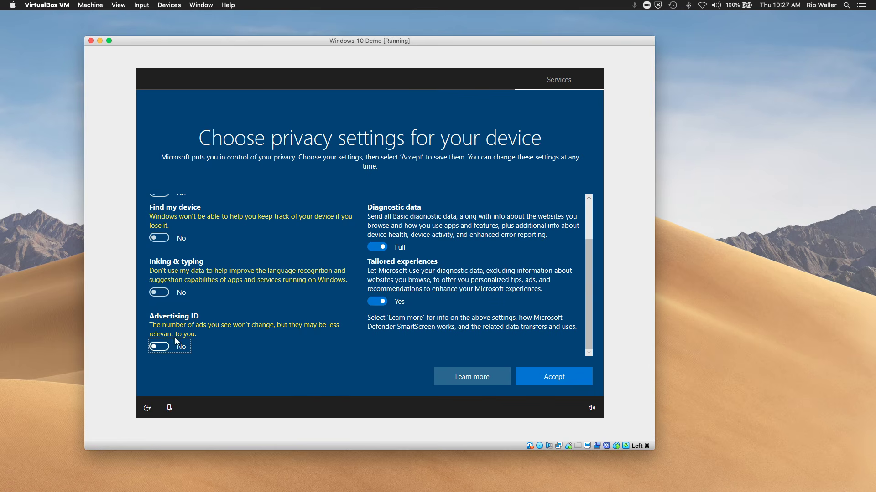
click(375, 300)
click(378, 255)
scroll(440, 262, up, 3)
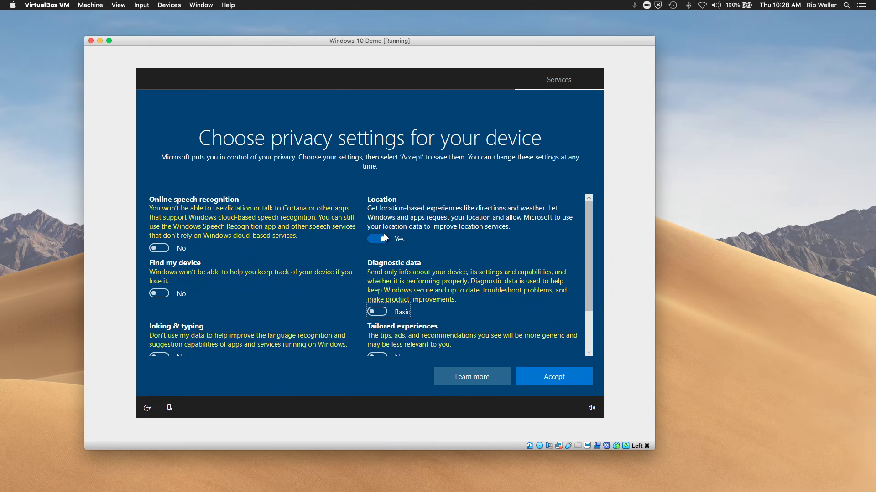
click(375, 237)
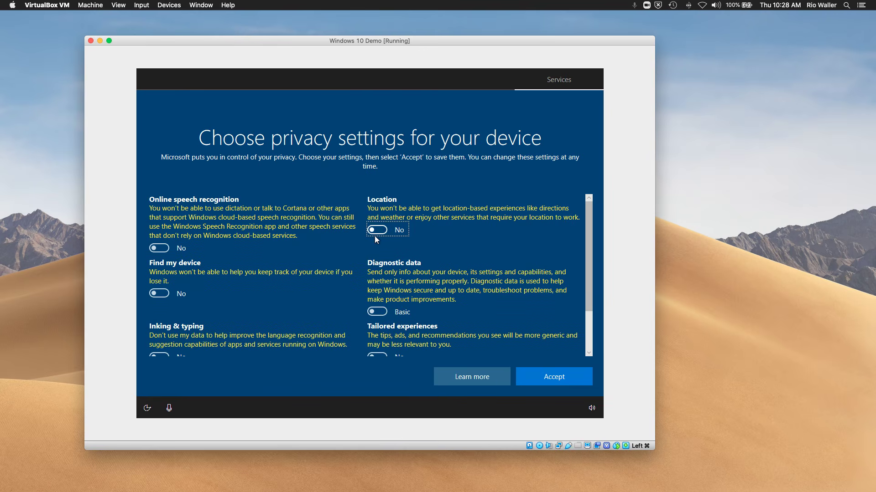
click(569, 378)
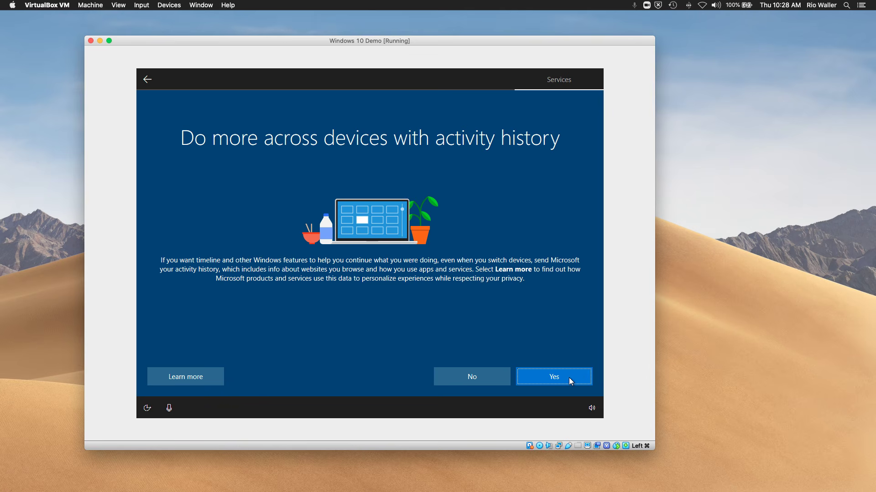
Step: Decline activity history, then bring the CIT-15 slideshow in Chrome back to the front
click(486, 378)
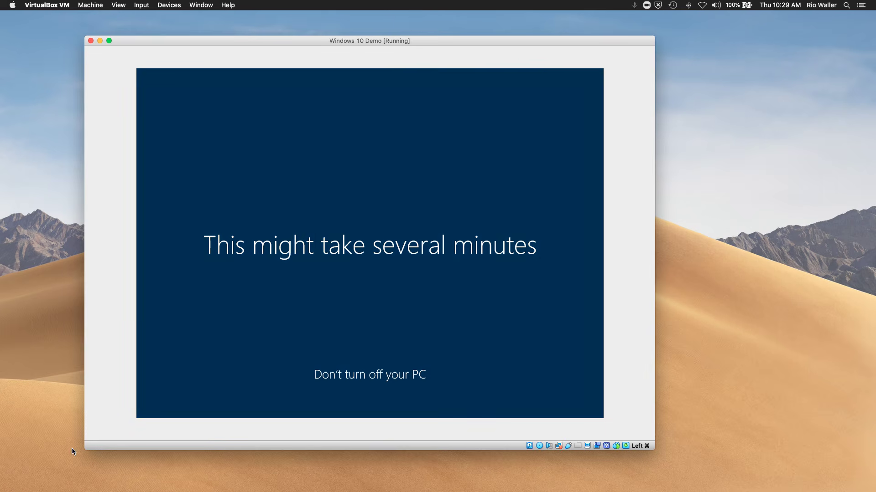
mouse_move(139, 484)
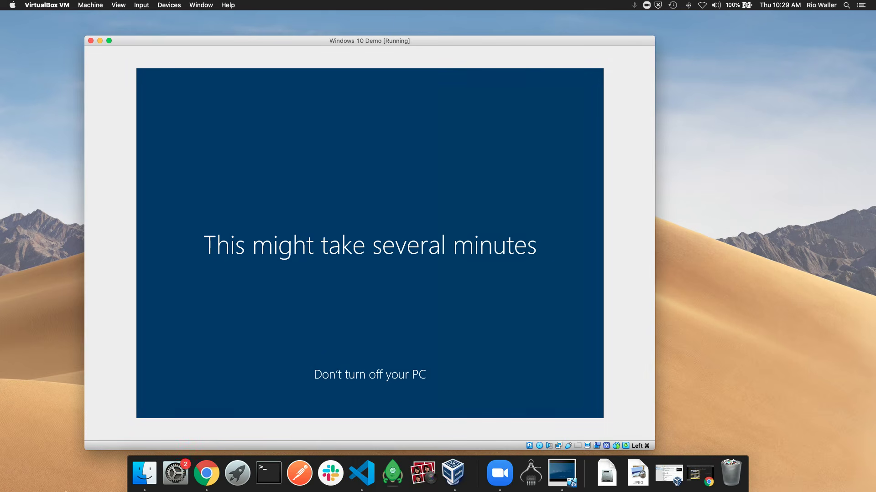
click(206, 474)
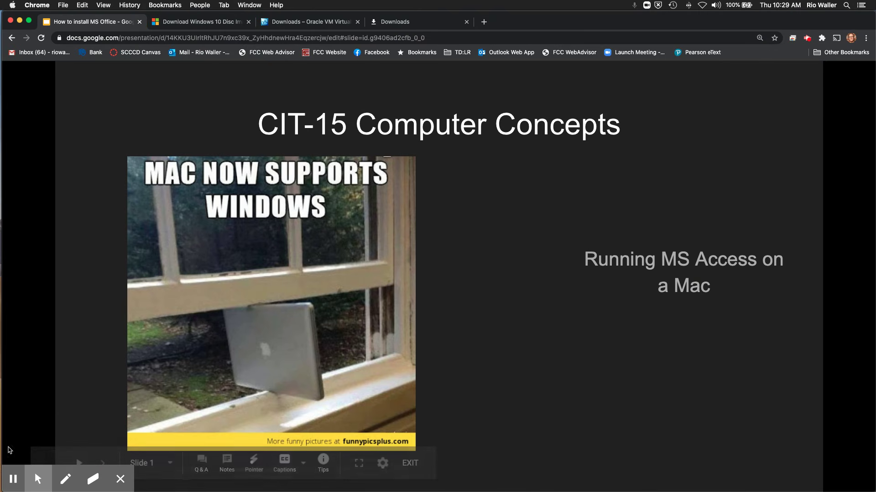
Step: Bring VirtualBox forward, minimize the Chrome slideshow, and move the VM window up-left
key(super+Tab)
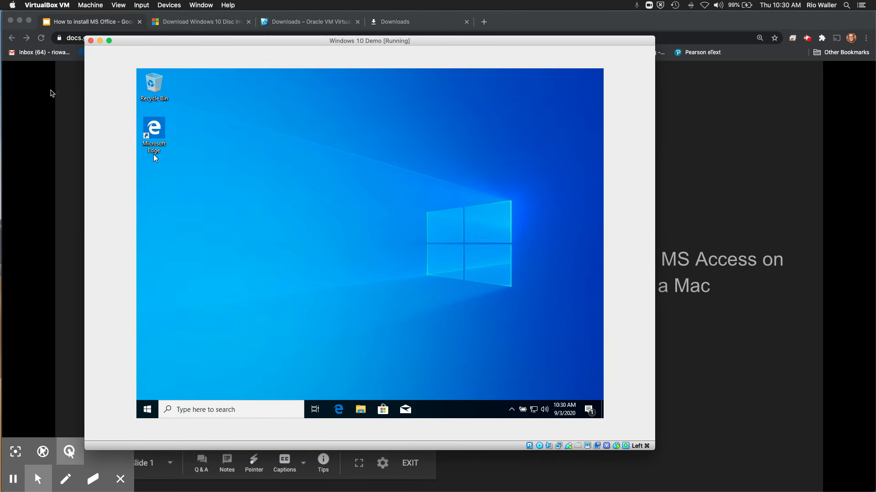
click(20, 21)
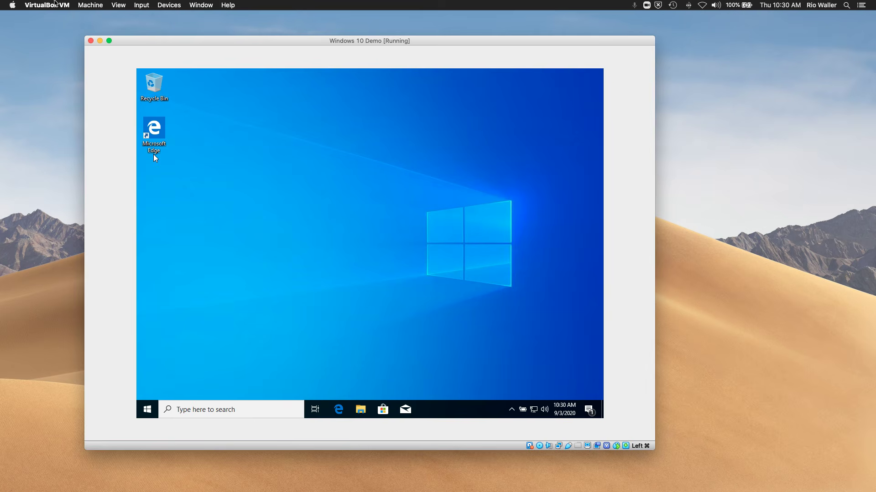
drag(240, 45, 208, 29)
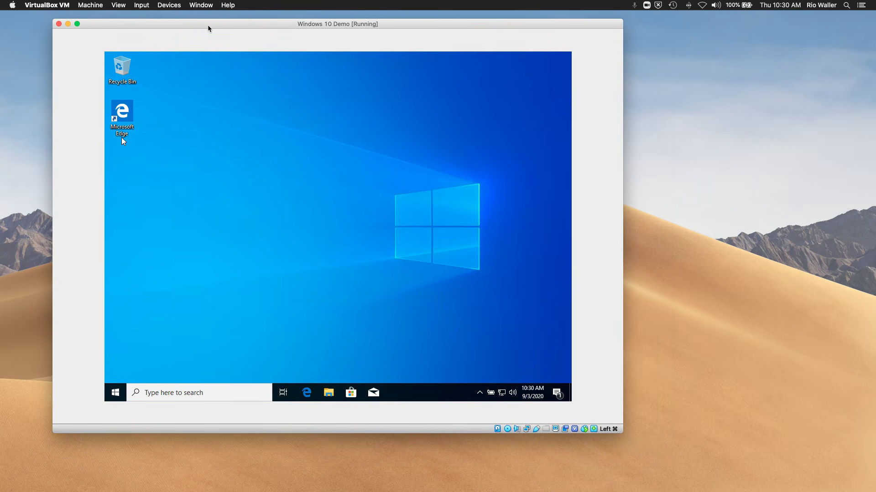
Step: Switch the VM to View > Scaled Mode and enlarge its window to nearly full screen
click(120, 6)
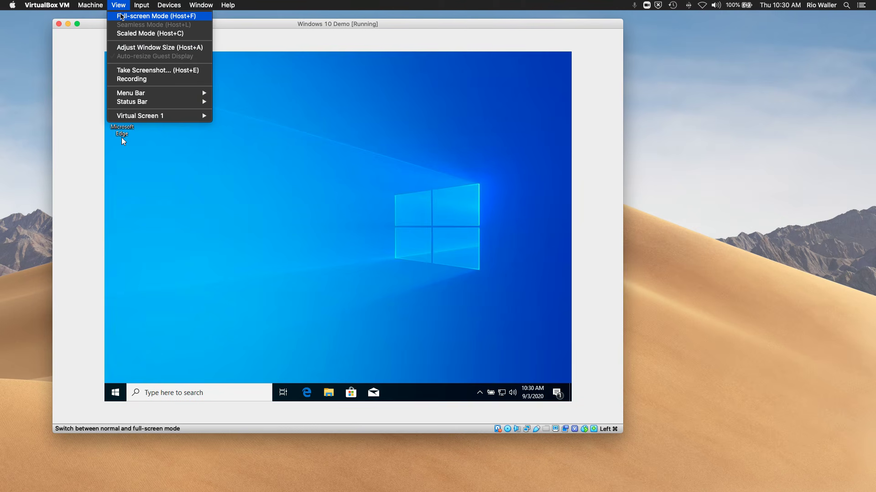
click(142, 33)
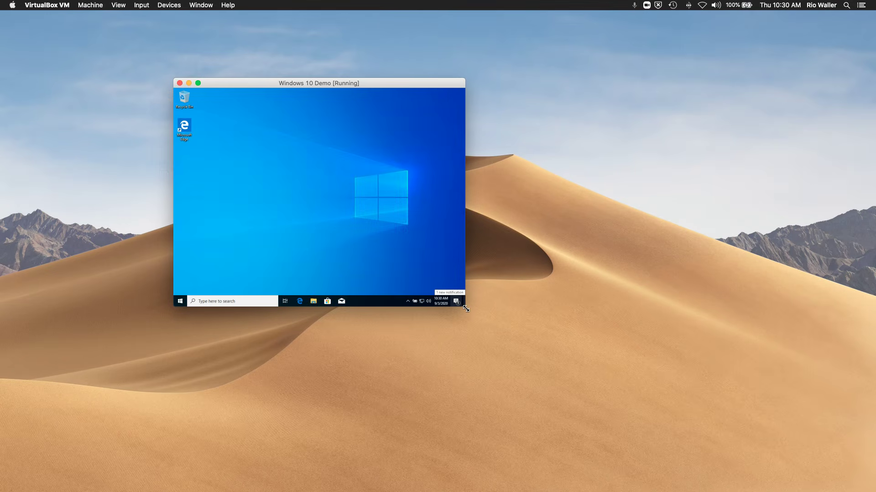
drag(466, 309, 852, 491)
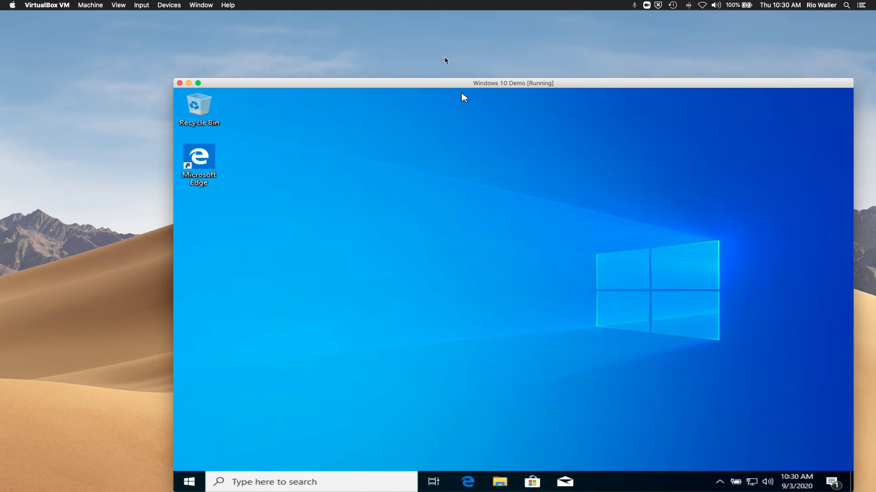
drag(445, 85, 356, 37)
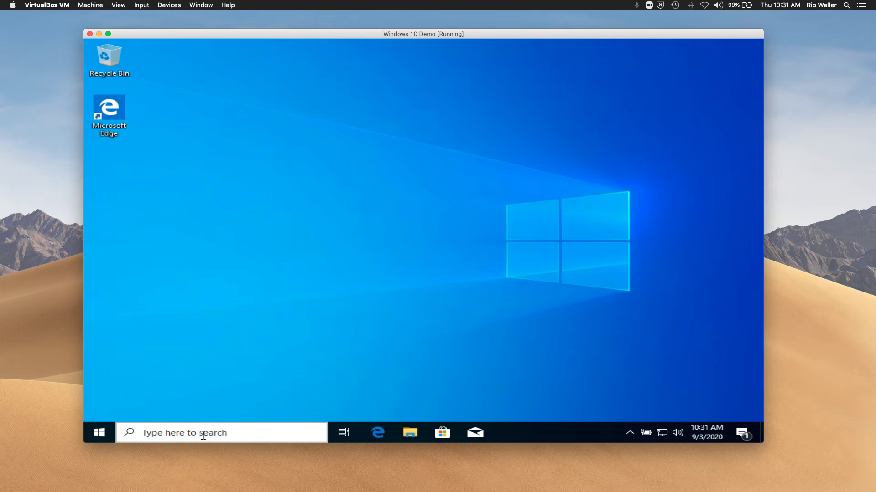
Step: Search 'windows', open Windows Update settings to check for updates, then close Settings
click(203, 436)
text(windows)
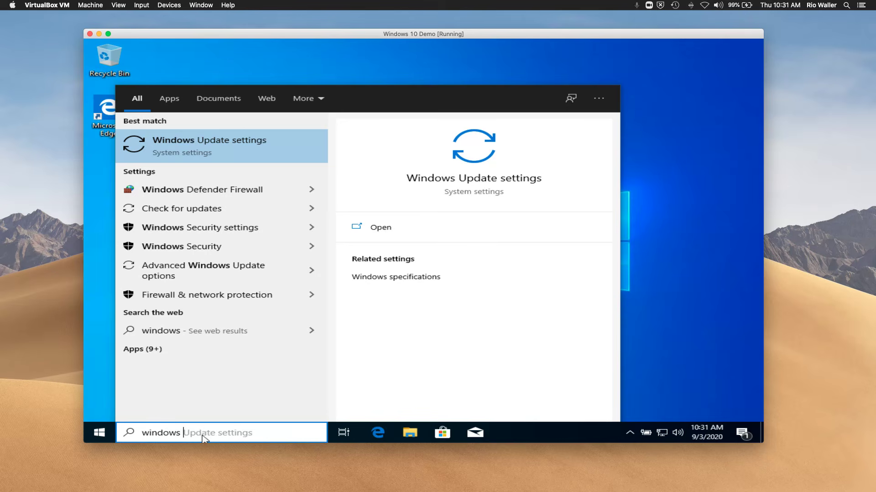
click(184, 156)
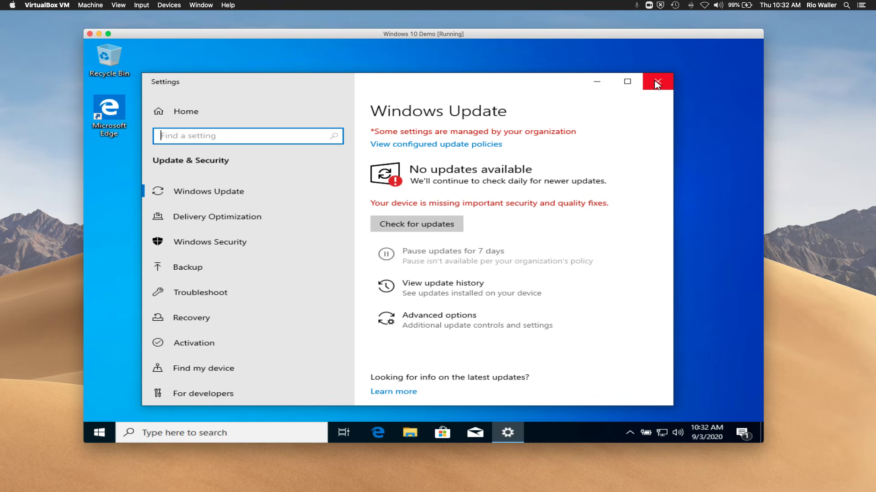
click(657, 85)
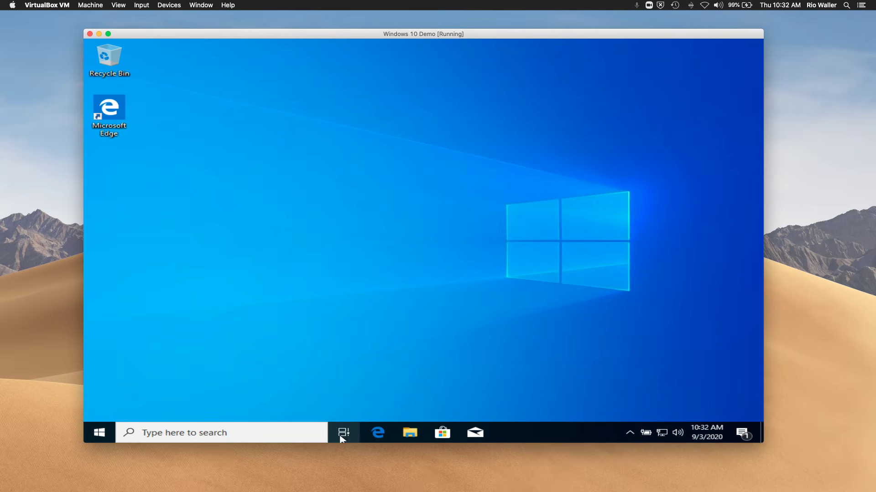
Step: Open Edge in the VM and go to fresnocitycollege.edu
click(378, 432)
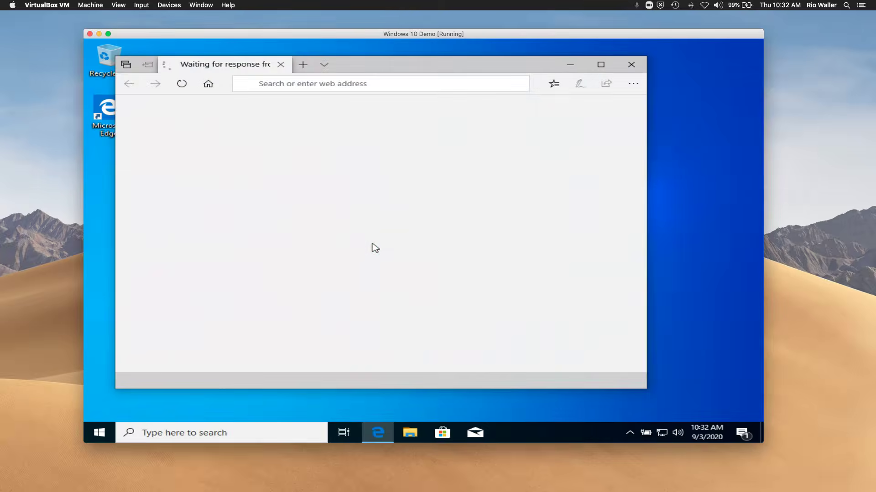
click(339, 87)
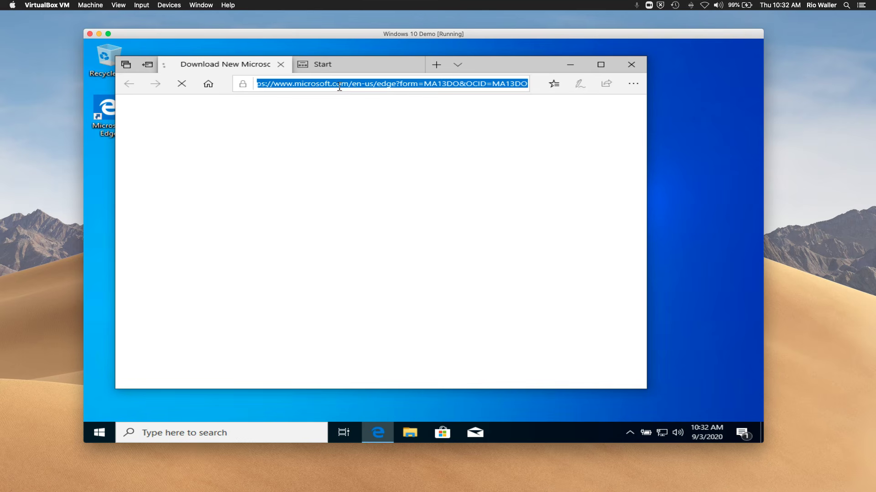
text(fresnocitycollege.edu)
key(Return)
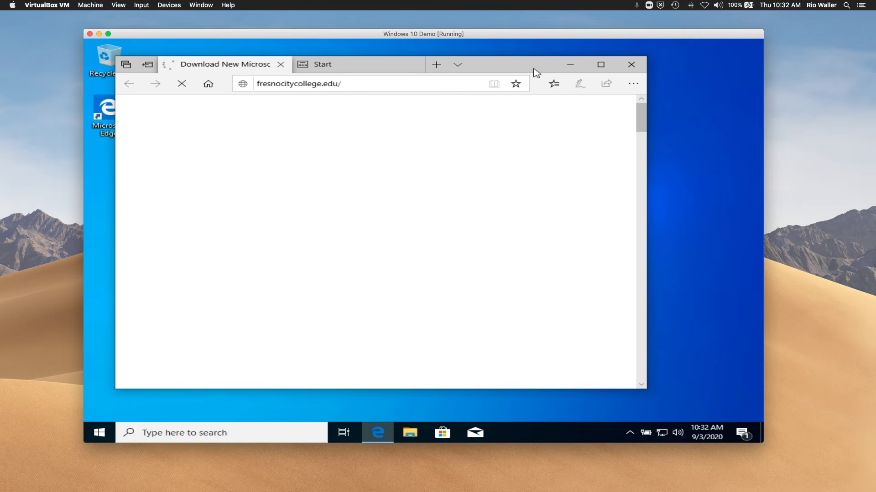
Step: Maximize the Edge window and open the college's My Portal page
drag(532, 71, 519, 56)
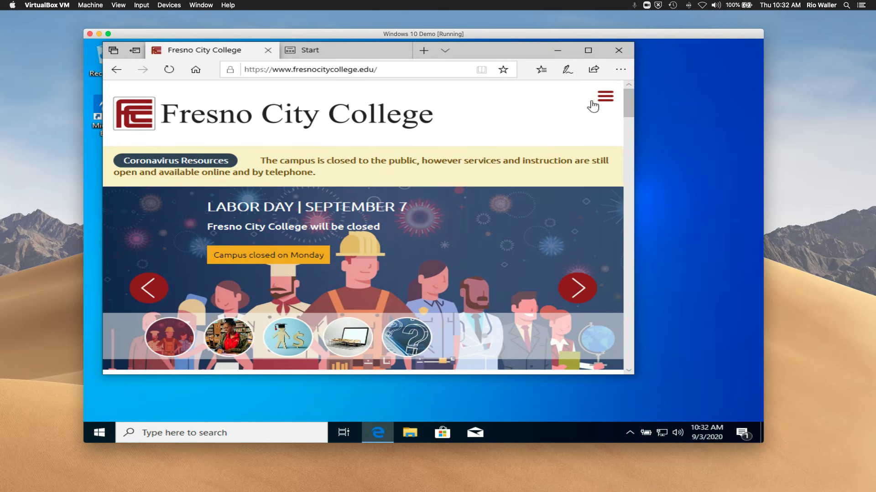
click(588, 50)
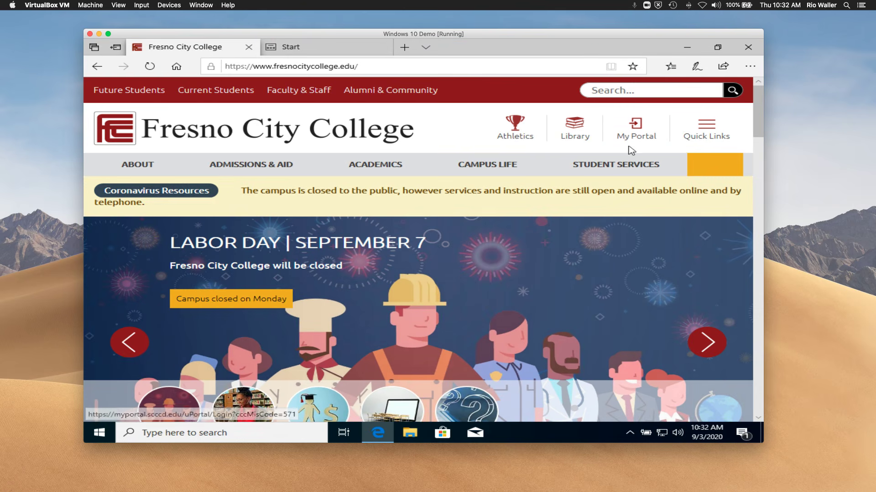
click(636, 137)
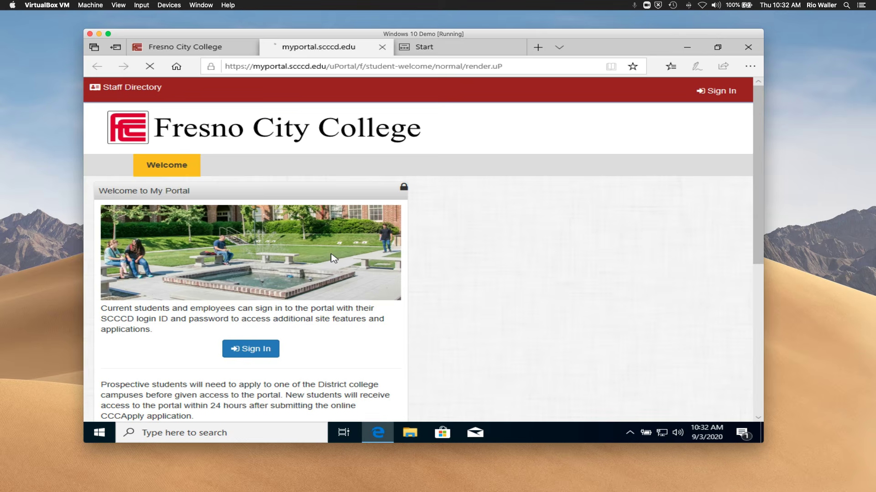
Step: Log into the portal as Employee with username and password, decline saving it, and open Staff Outlook Email
click(268, 349)
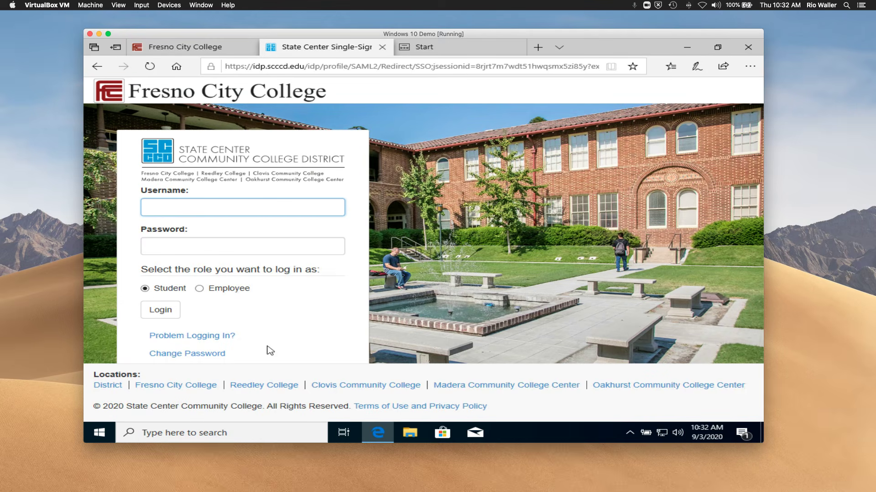
key(Tab)
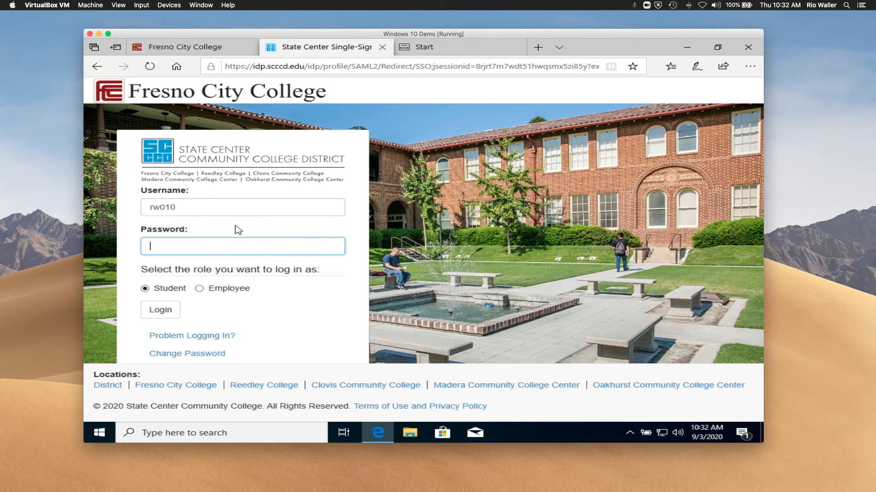
click(200, 289)
click(175, 310)
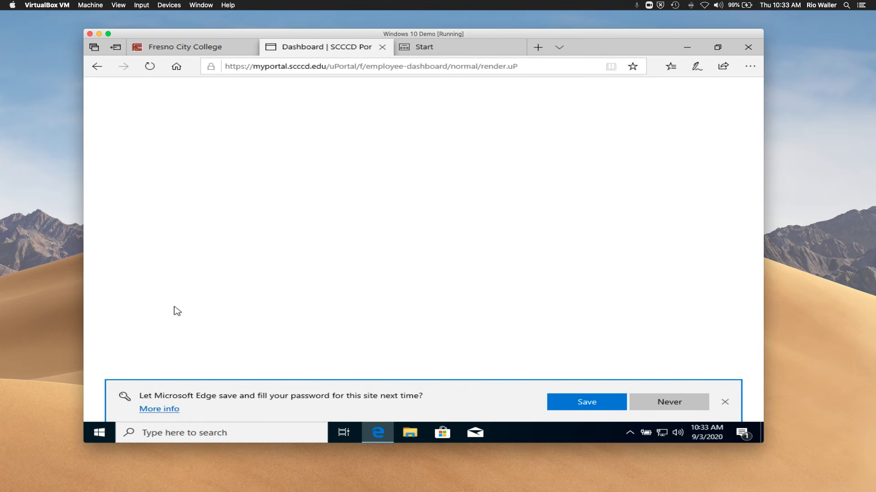
click(642, 403)
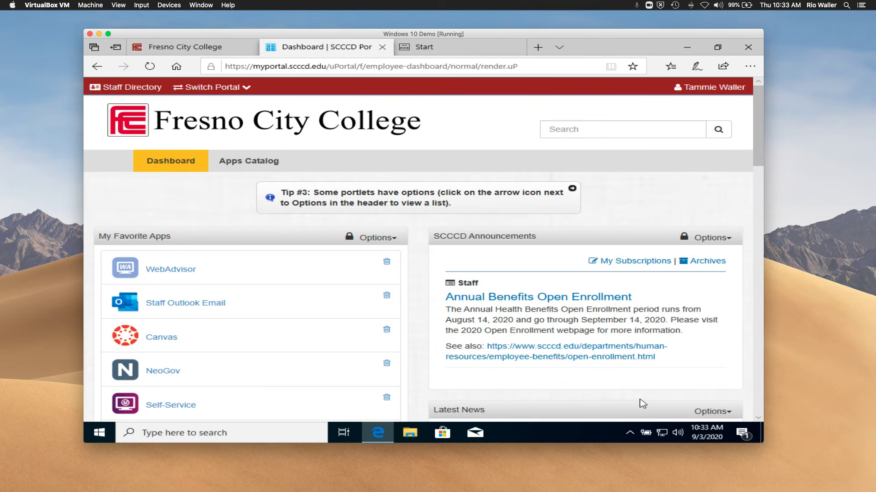
click(174, 303)
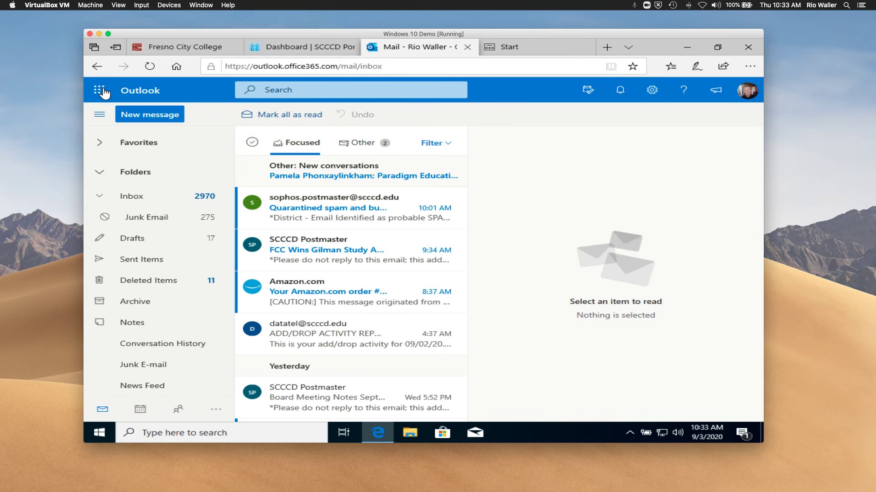
click(99, 90)
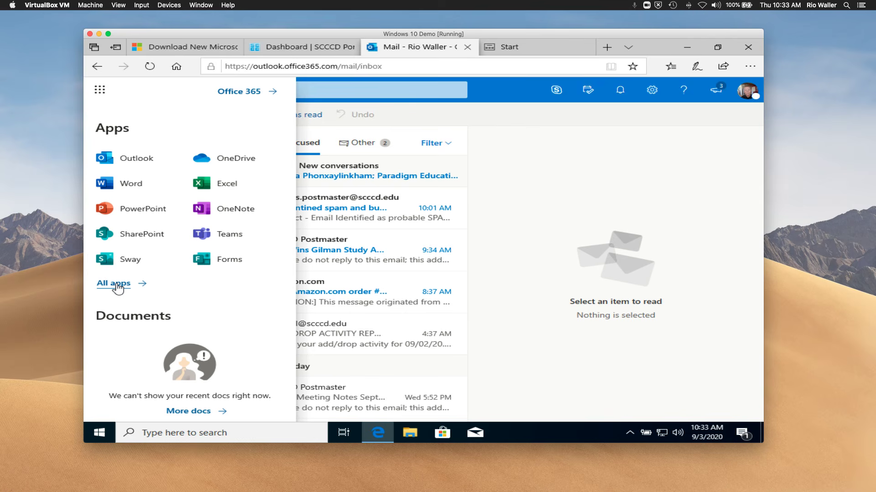
click(118, 284)
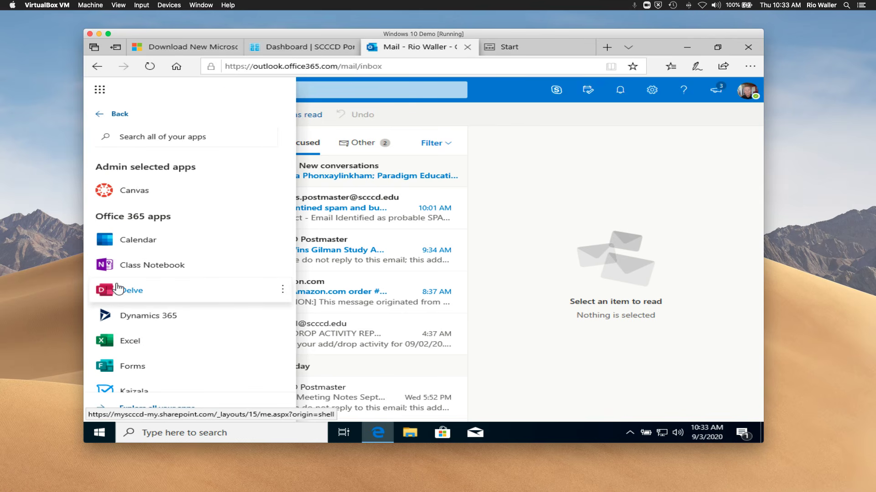
scroll(191, 289, down, 1)
scroll(192, 291, down, 3)
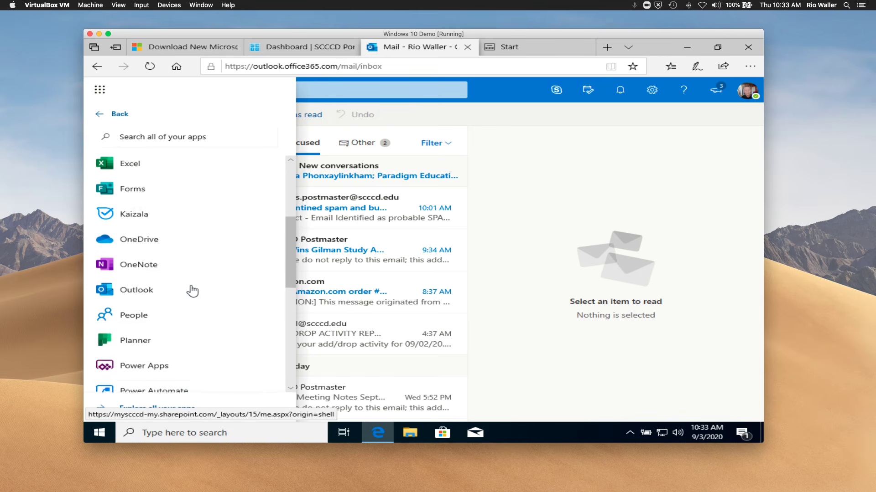
scroll(192, 291, down, 6)
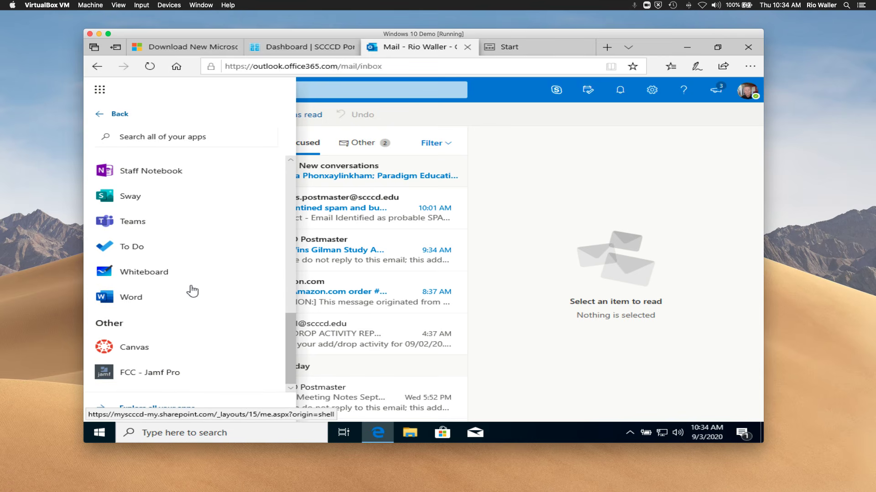
scroll(193, 291, up, 10)
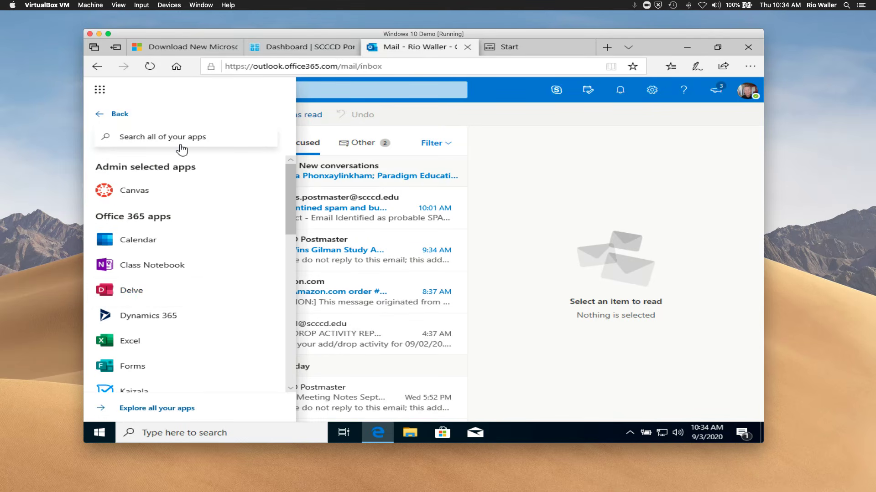
mouse_move(182, 488)
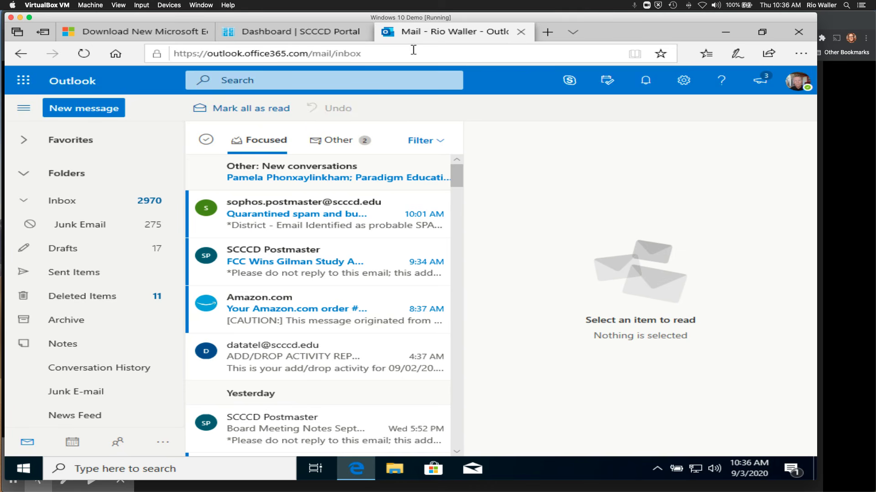
Step: Go to office.com in a new Edge tab
click(547, 33)
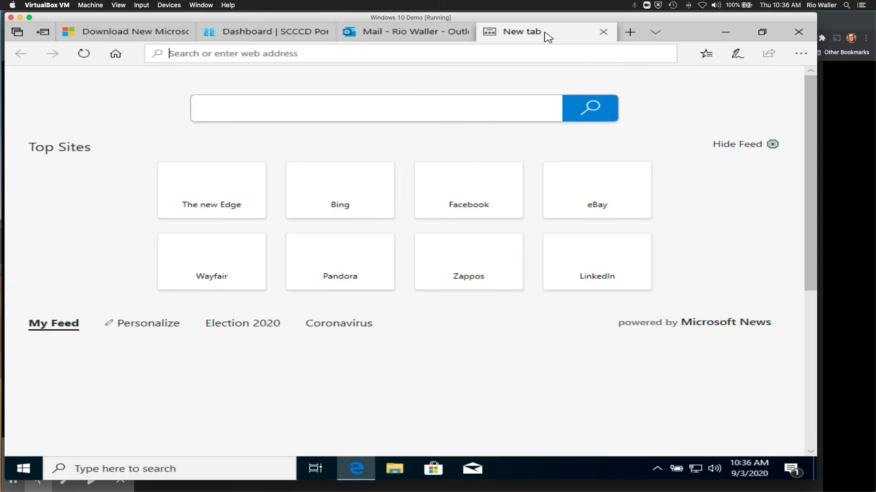
text(office.com)
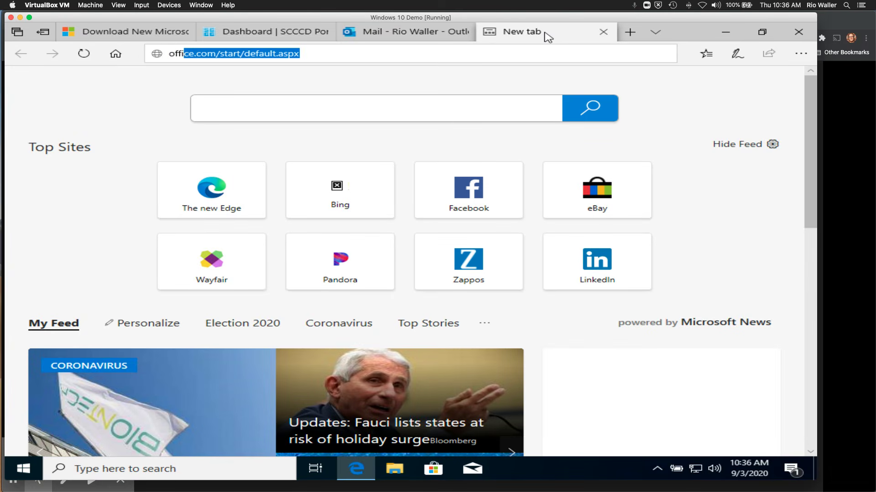
key(Return)
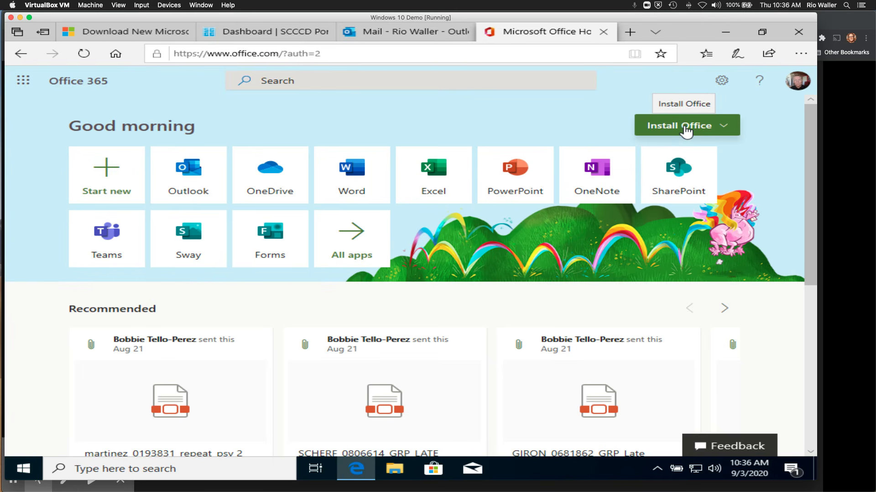
Step: Choose Install Office > Other install options, then switch back to the Chrome slides
click(686, 131)
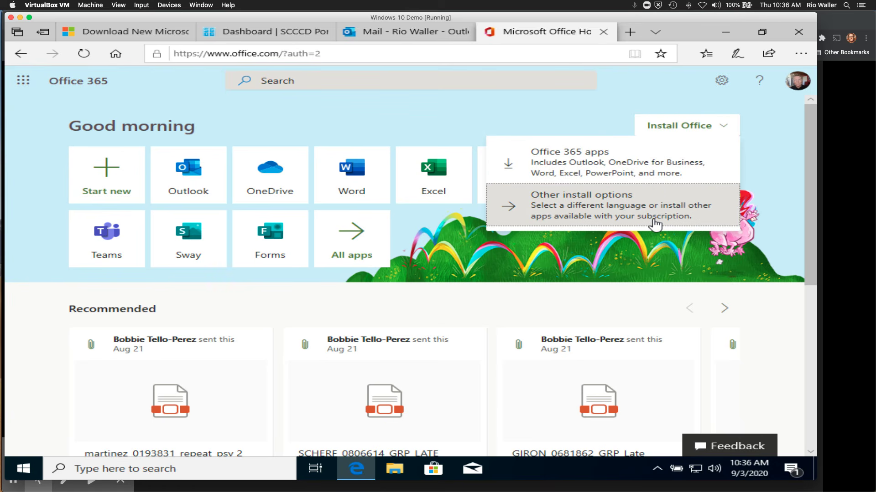
click(587, 220)
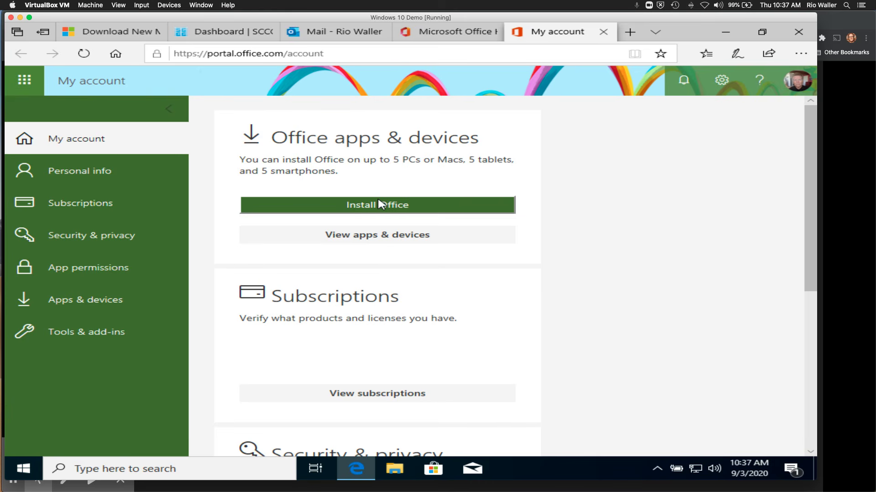
key(super+Tab)
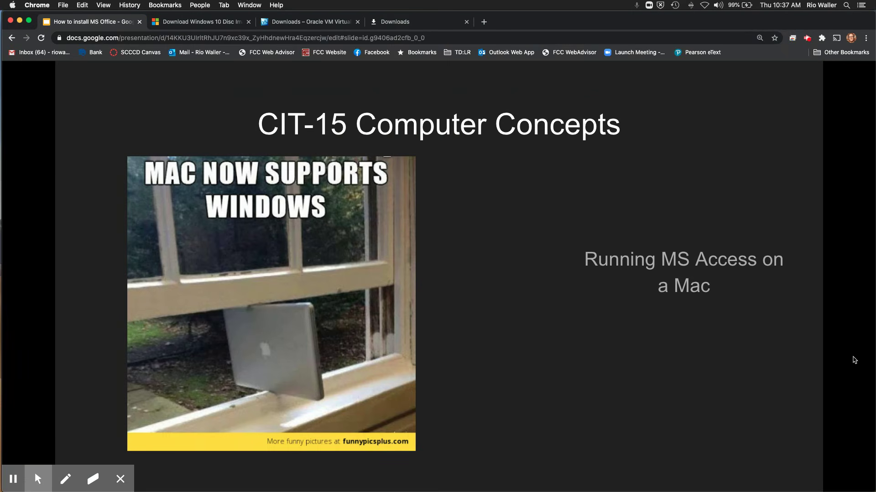